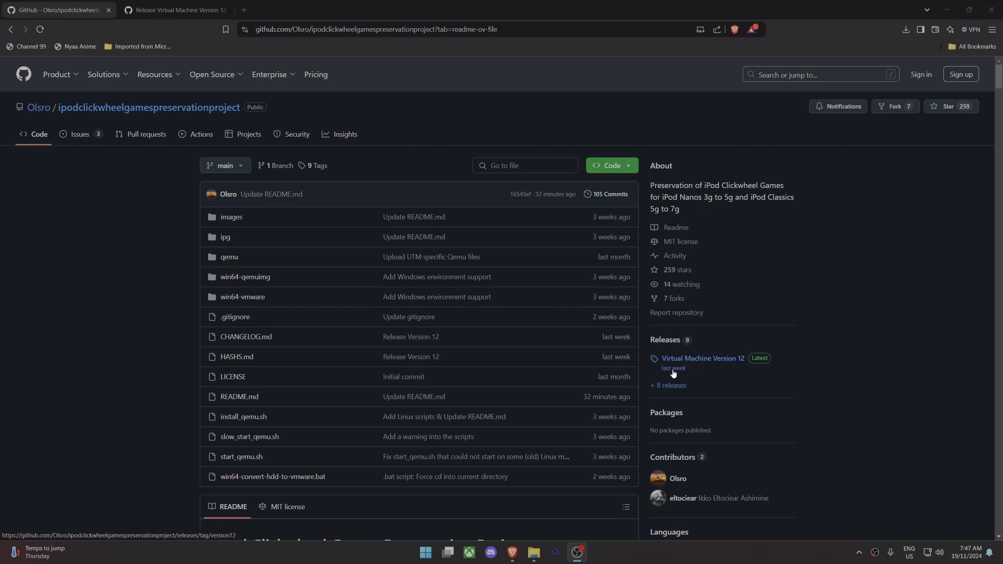
View the Virtual Machine Version 12 release assets and check the downloaded files in the Downloads folder.
click(175, 10)
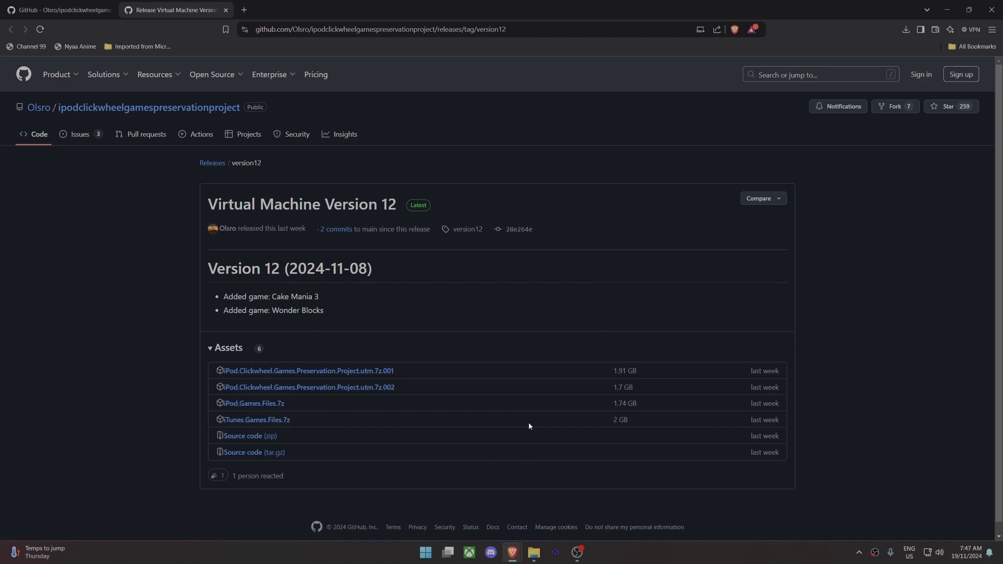
mouse_move(534, 552)
click(590, 486)
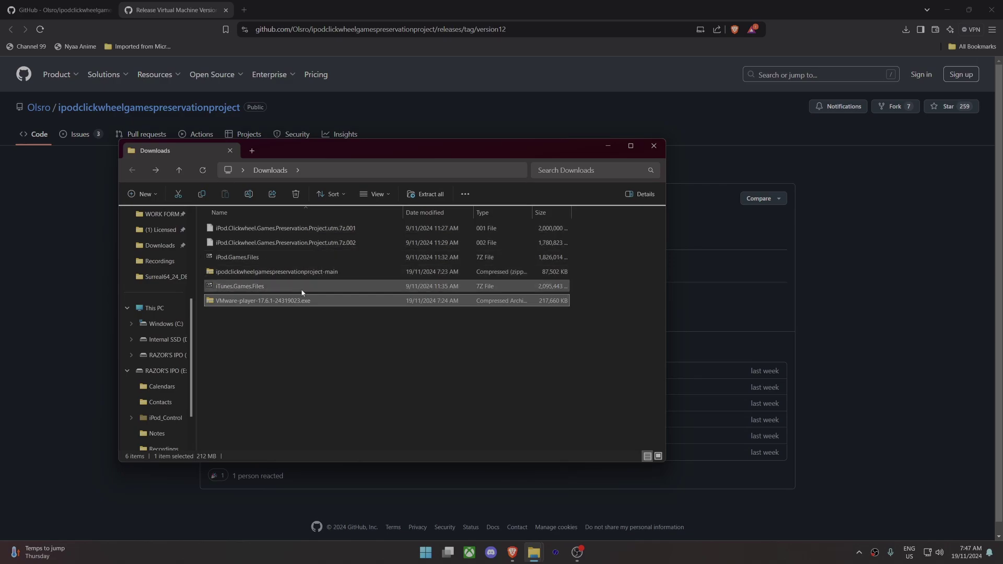
click(30, 291)
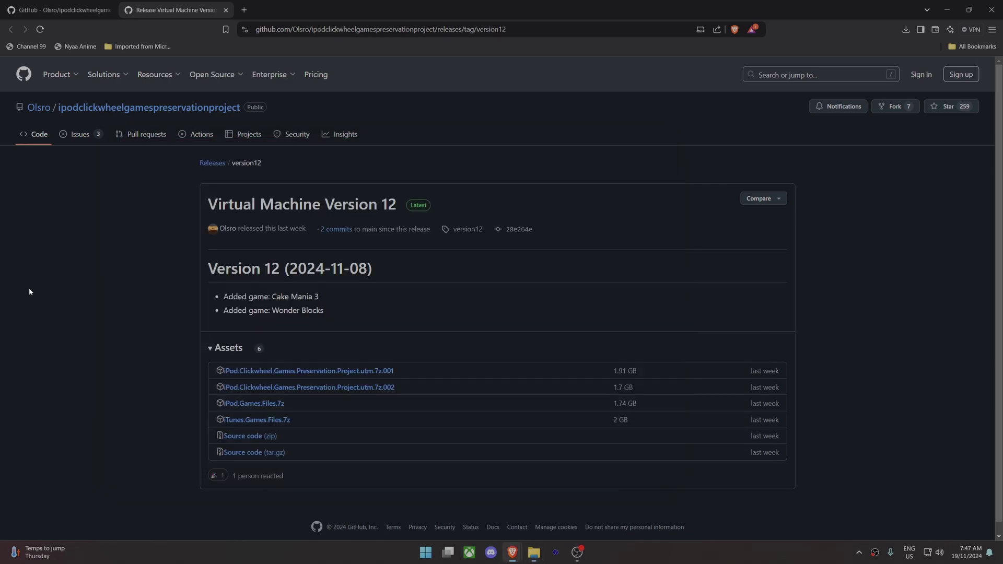
Close the release page and read the repository's README through to the Windows requirements under How to use.
click(226, 10)
scroll(618, 298, down, 10)
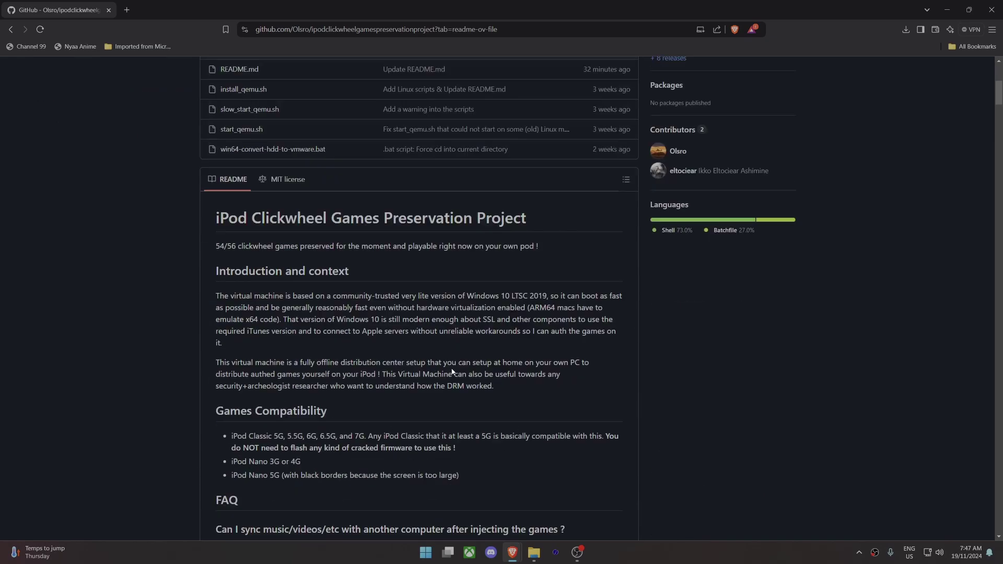
scroll(405, 213, up, 10)
scroll(439, 304, down, 10)
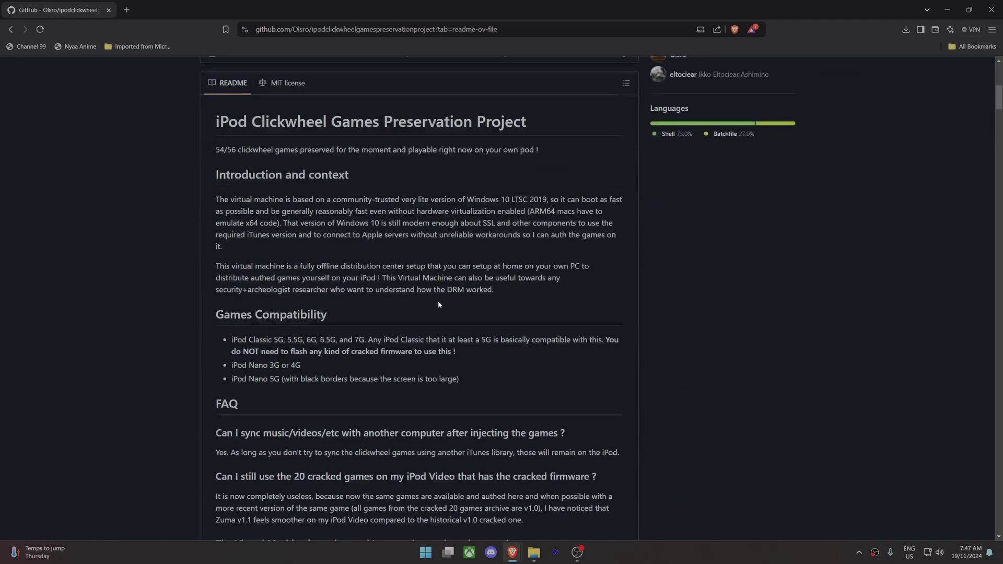
scroll(462, 300, down, 8)
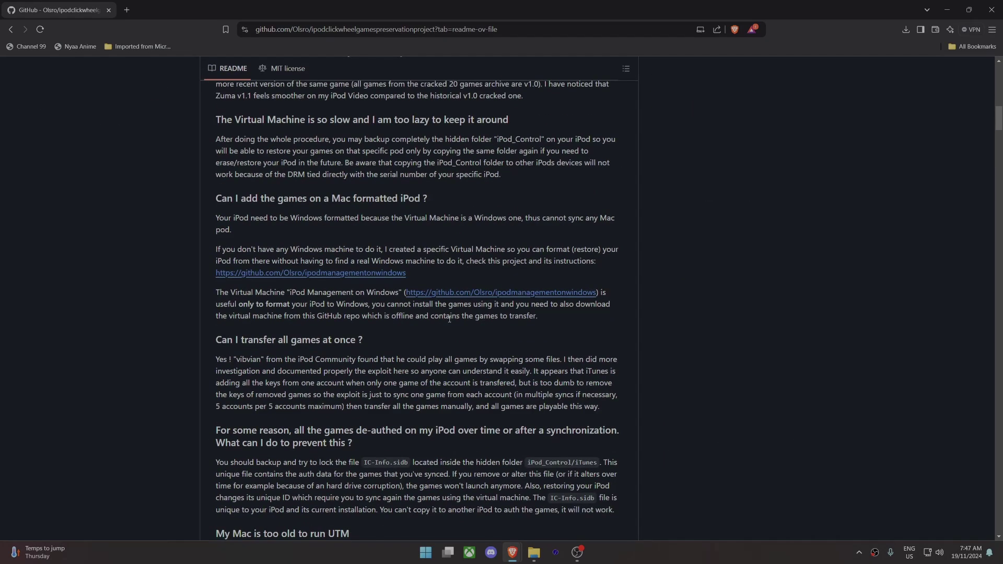
scroll(450, 318, down, 8)
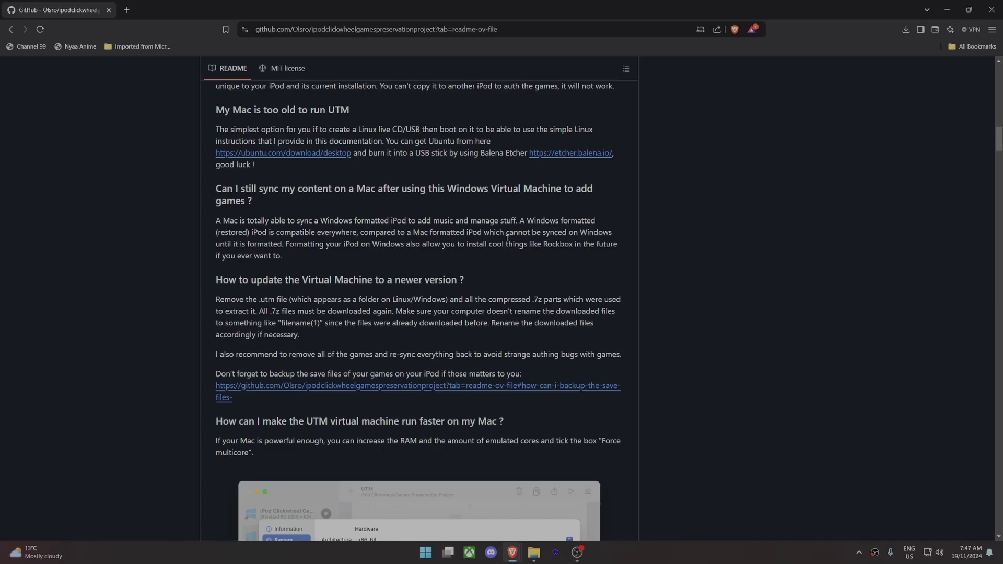
scroll(507, 238, down, 18)
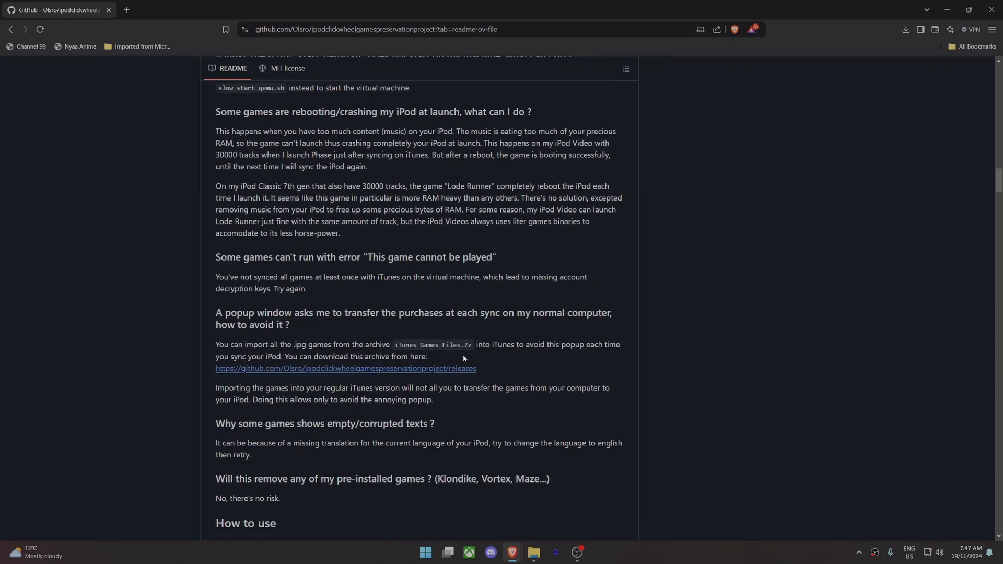
scroll(463, 357, down, 8)
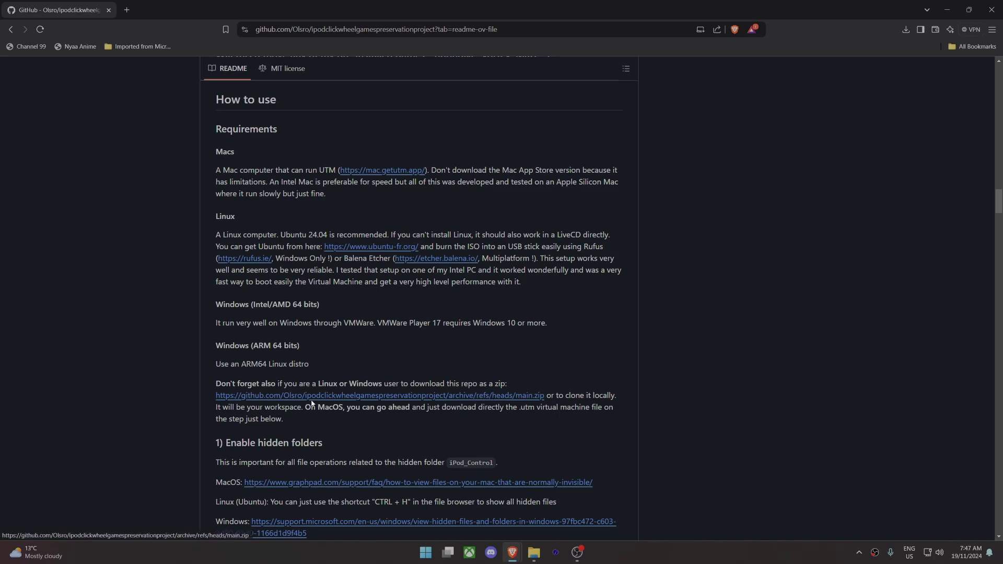
Bring up the Downloads folder, select the ipodclickwheelgamespreservationproject-main zip, and minimize the browser.
mouse_move(534, 553)
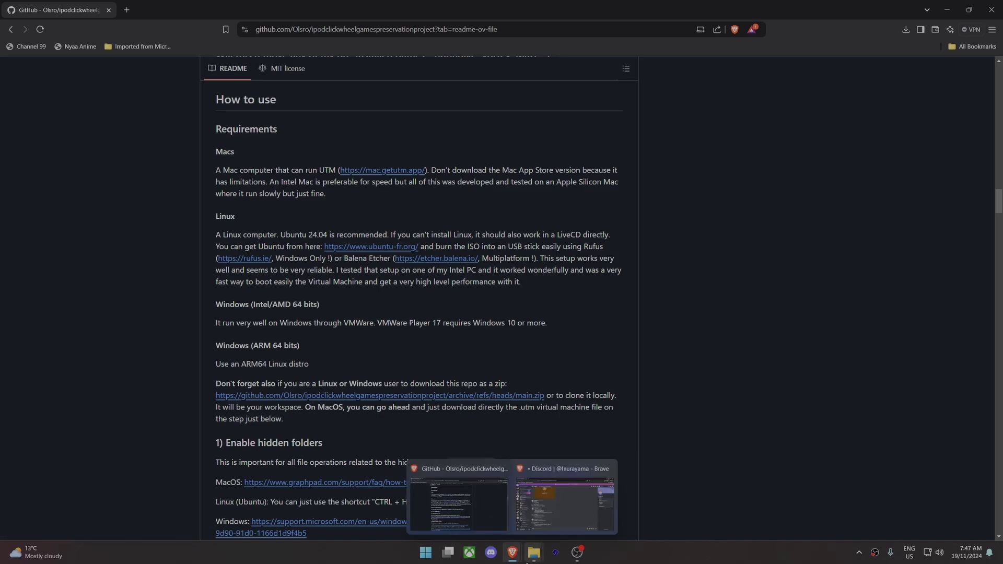
click(588, 488)
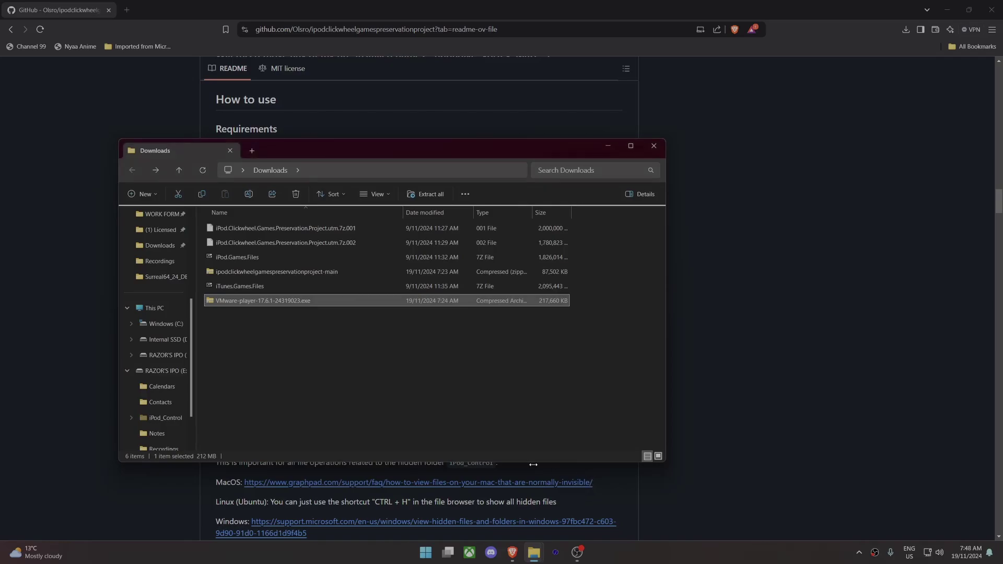
click(327, 272)
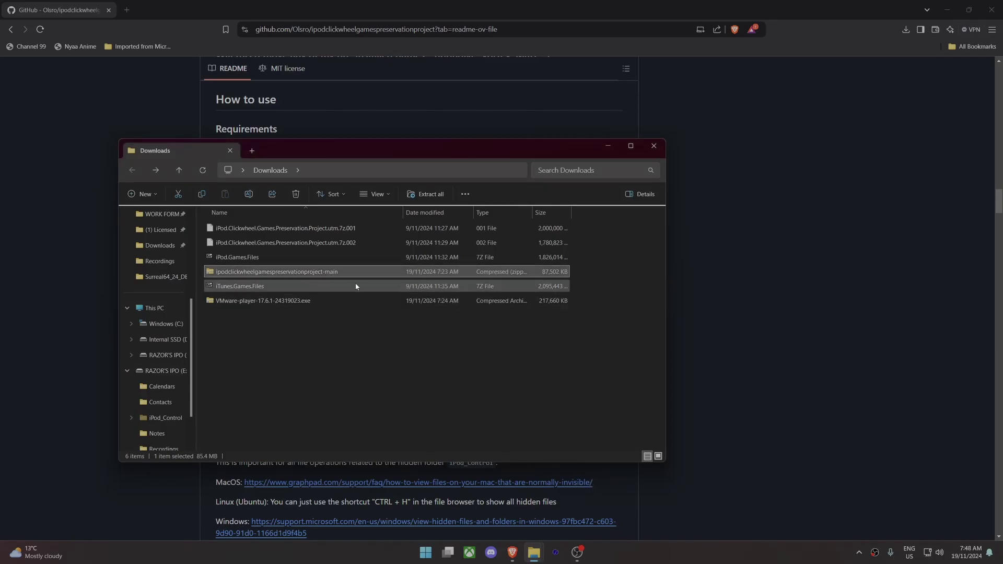
click(947, 10)
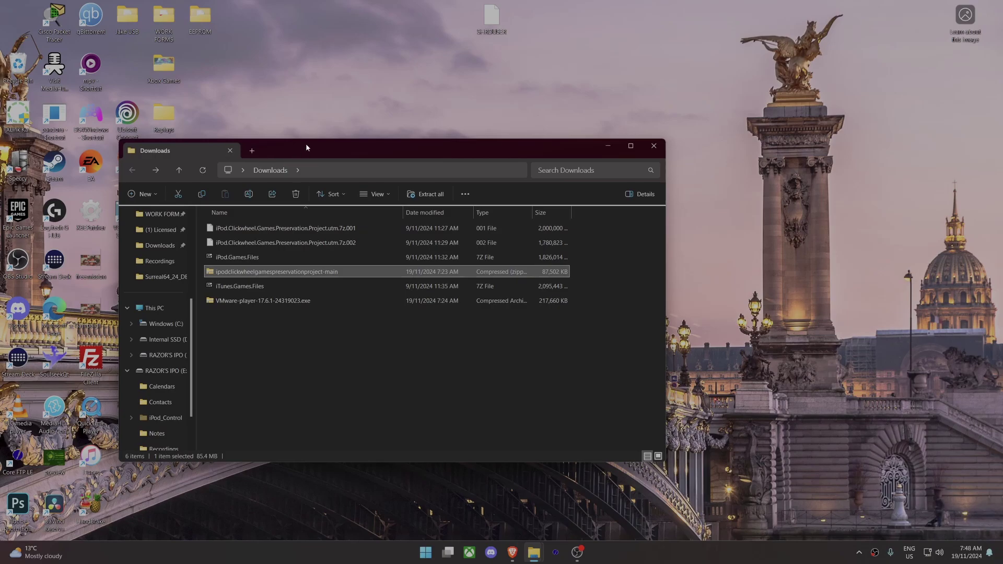
Open the desktop's iPod Clickwheel Games folder and arrange its window so both it and Downloads are accessible.
drag(305, 147, 567, 346)
drag(538, 470, 391, 103)
double_click(390, 75)
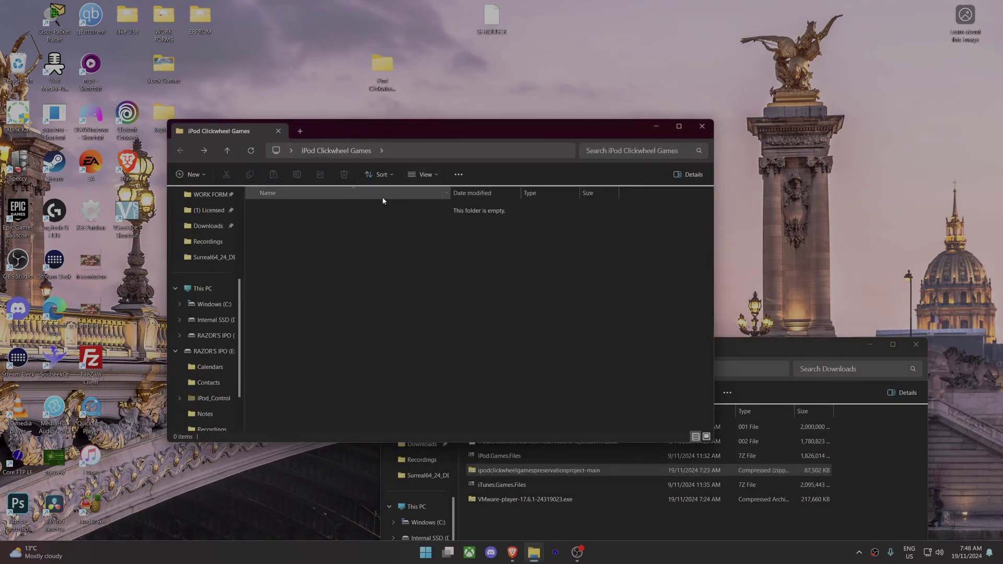
click(774, 357)
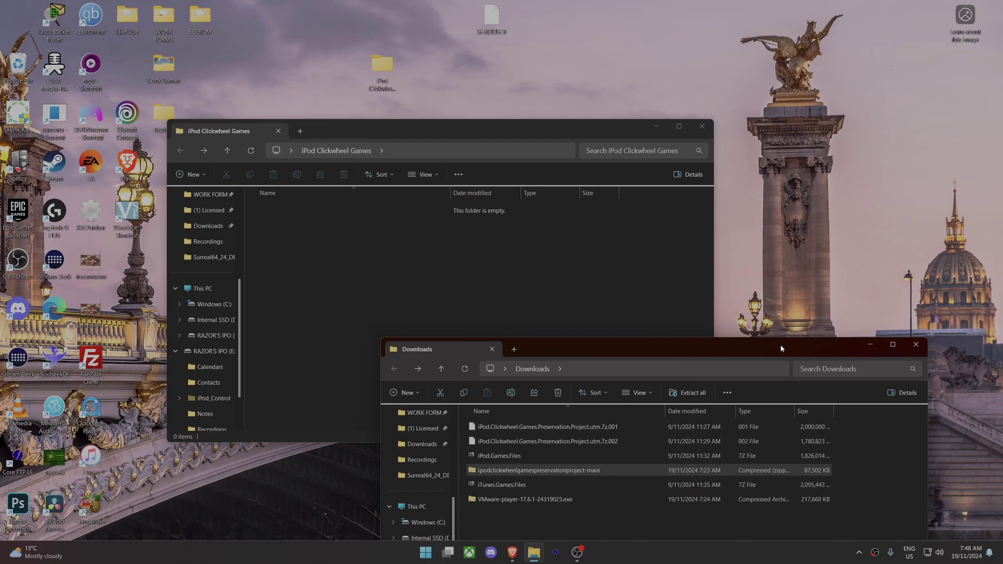
drag(781, 349, 852, 245)
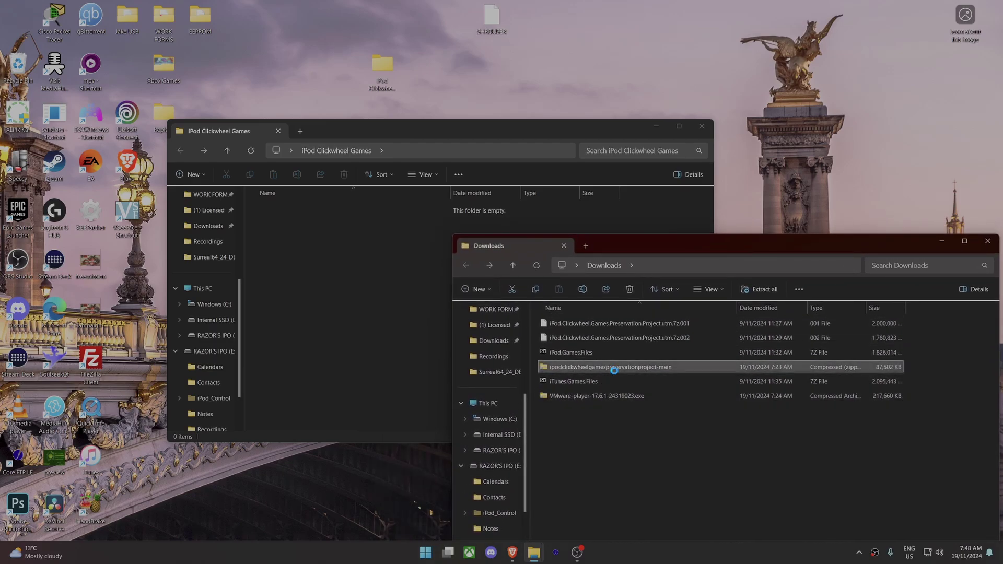
Copy the ipodclickwheelgamespreservationproject-main folder from its zip into iPod Clickwheel Games and return to Downloads.
drag(600, 324, 349, 285)
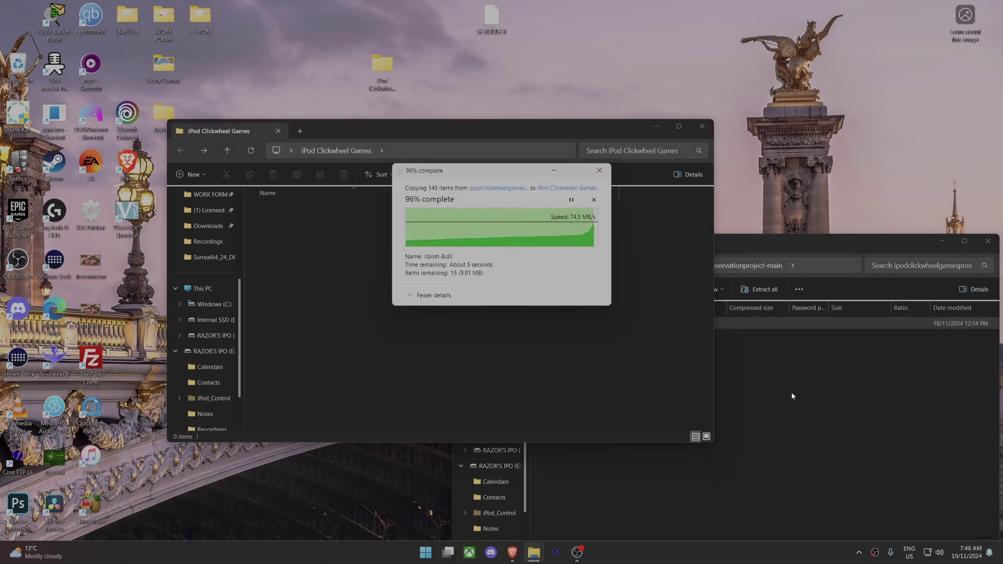
click(794, 405)
click(465, 266)
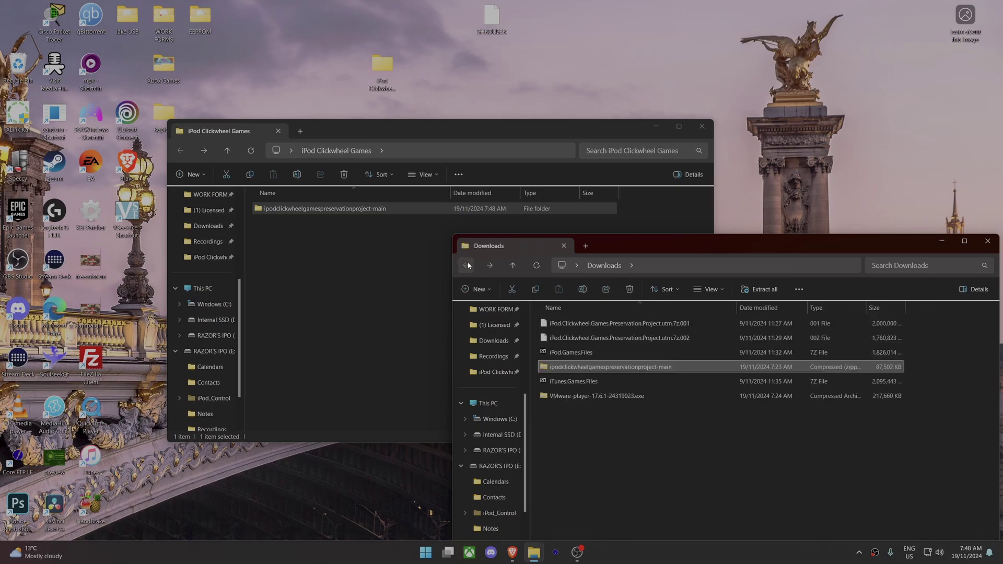
Extract the iPod Games Files folder from the iPod.Games.Files archive into ipodclickwheelgamespreservationproject-main, and close the archive.
double_click(601, 351)
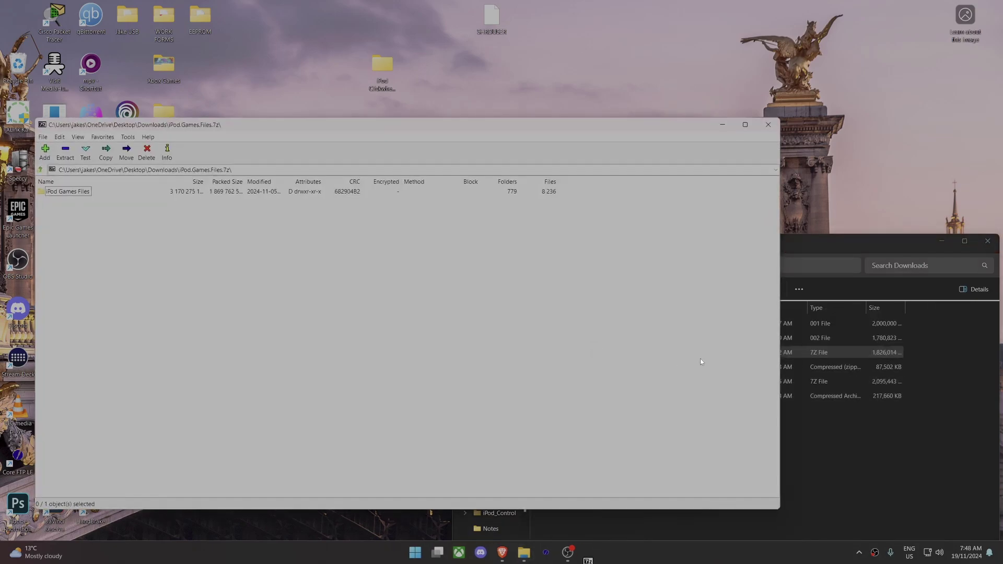
drag(585, 129, 752, 312)
click(334, 208)
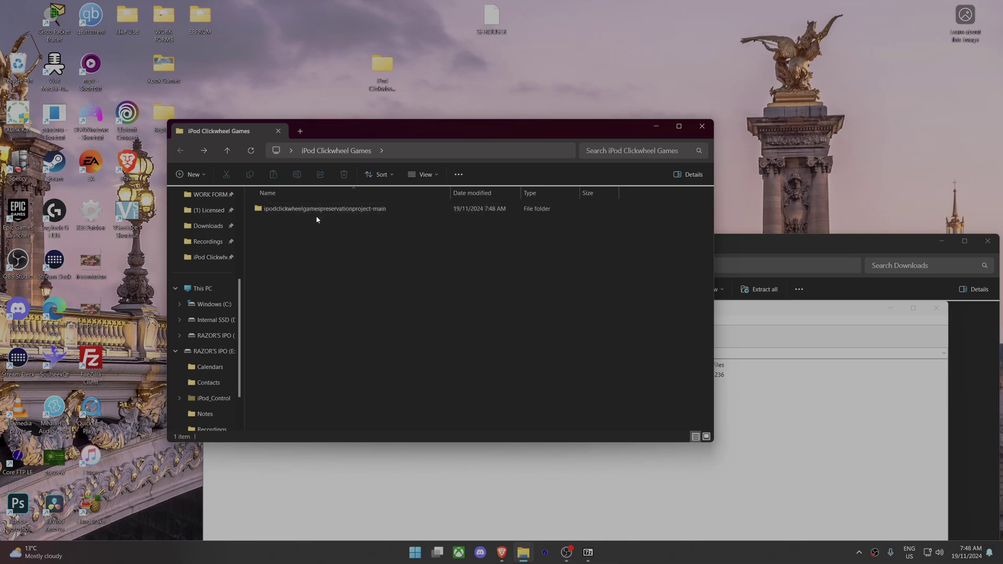
double_click(365, 209)
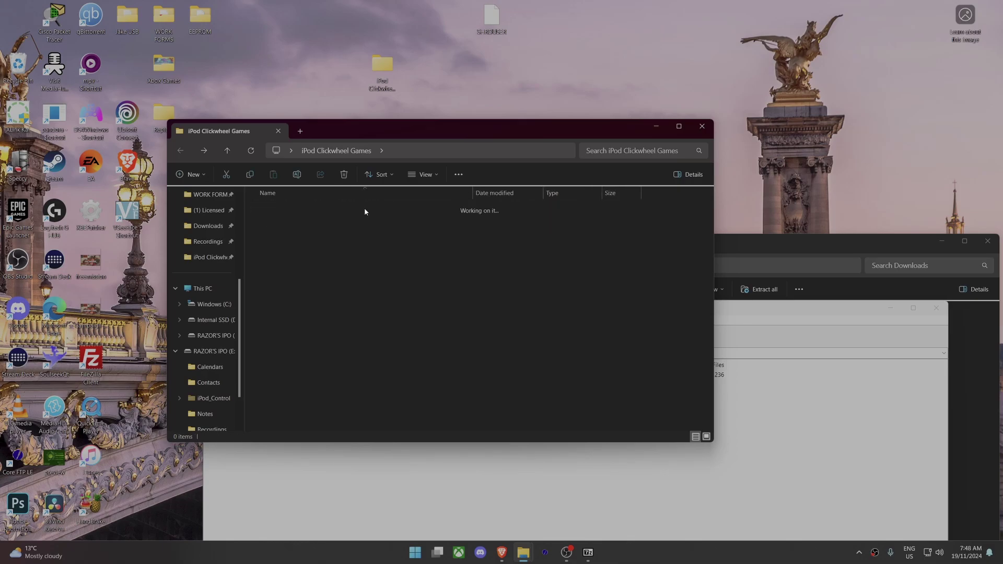
click(589, 472)
click(246, 374)
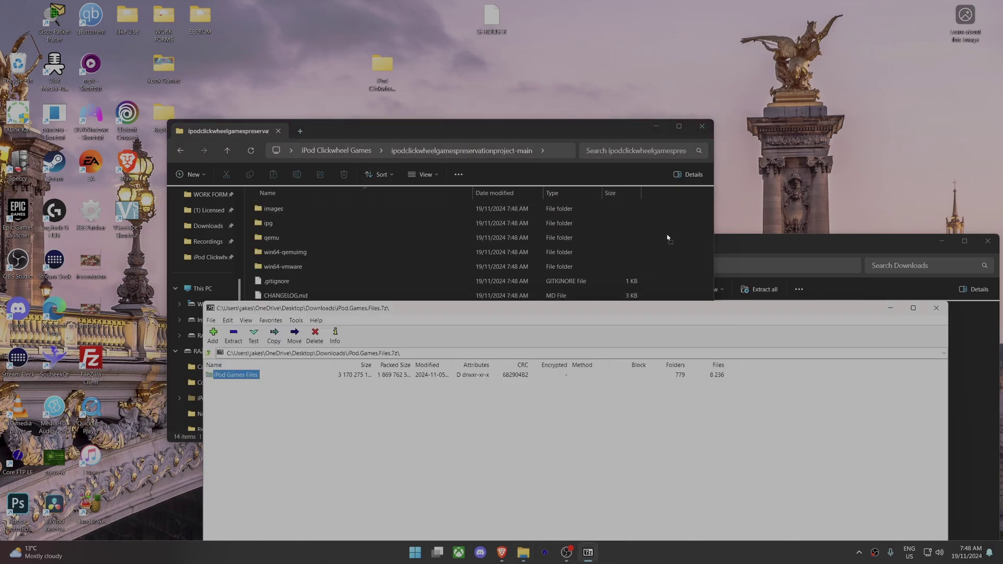
drag(675, 249, 676, 251)
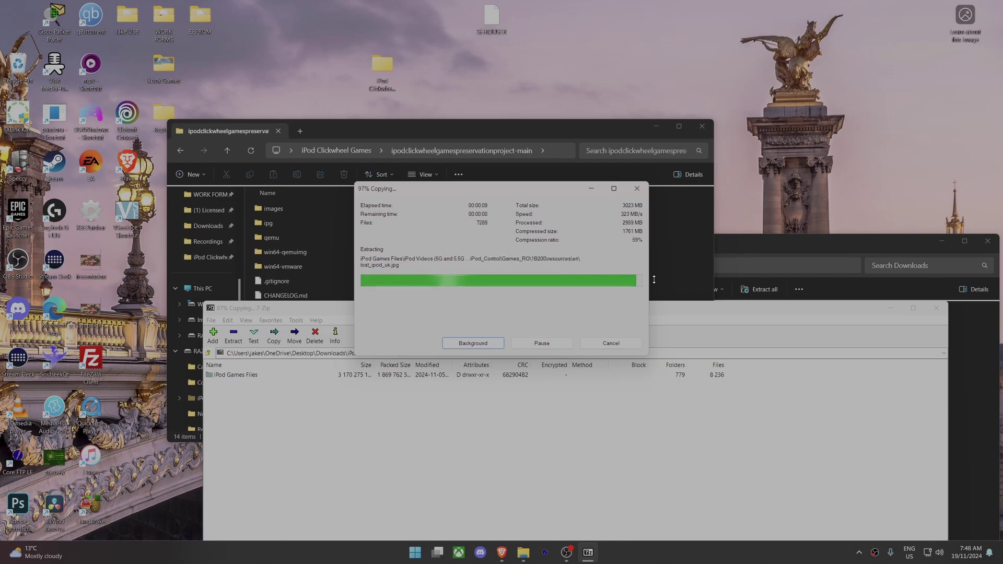
click(885, 426)
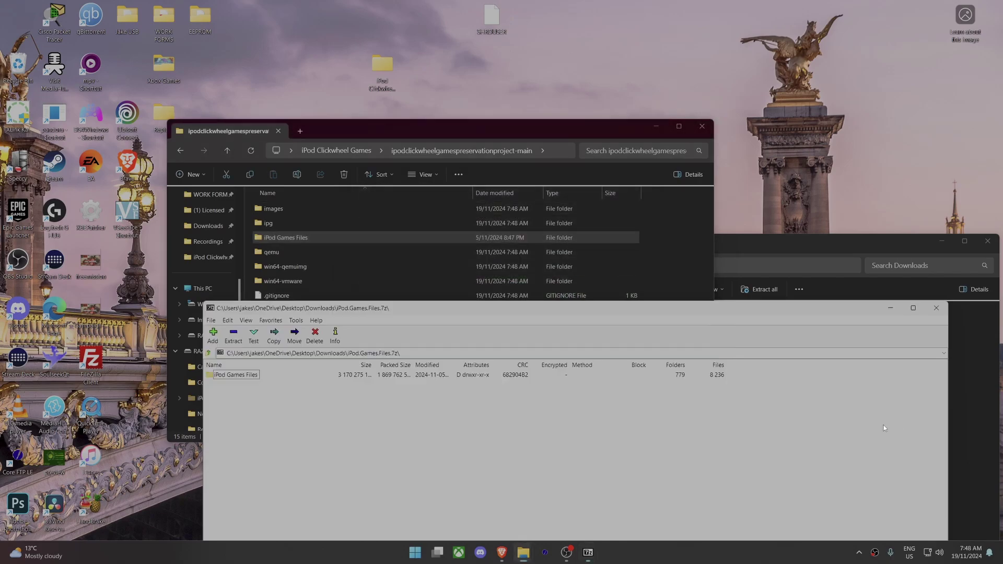
click(937, 308)
Extract the iTunes Games Files folder from the iTunes.Games.Files archive into ipodclickwheelgamespreservationproject-main, and close the archive.
click(825, 313)
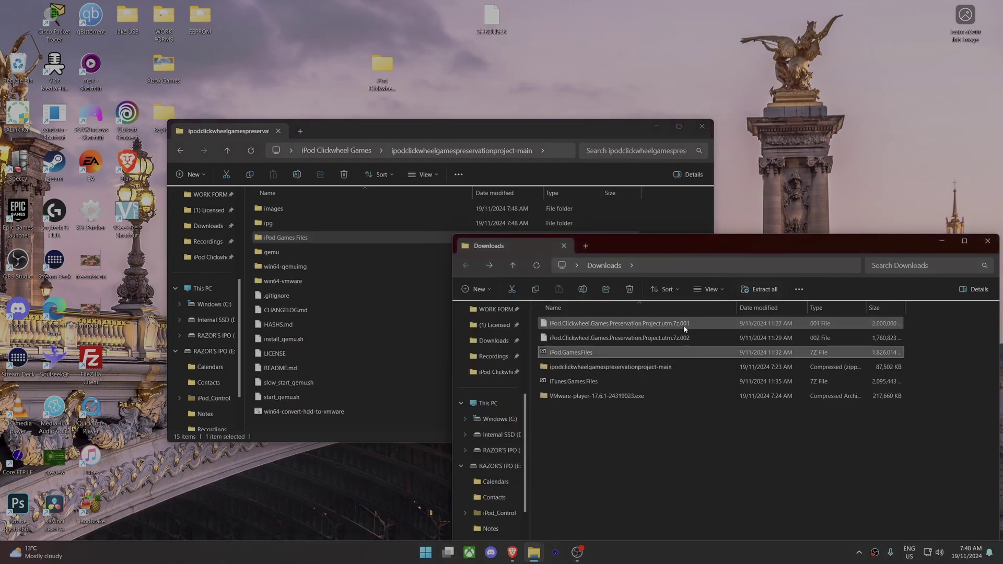
double_click(597, 388)
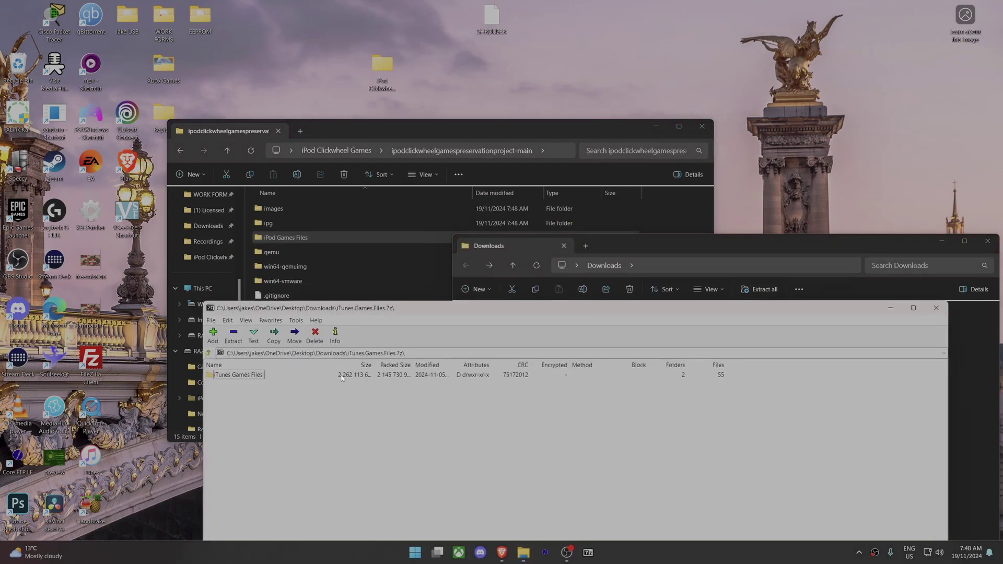
double_click(242, 375)
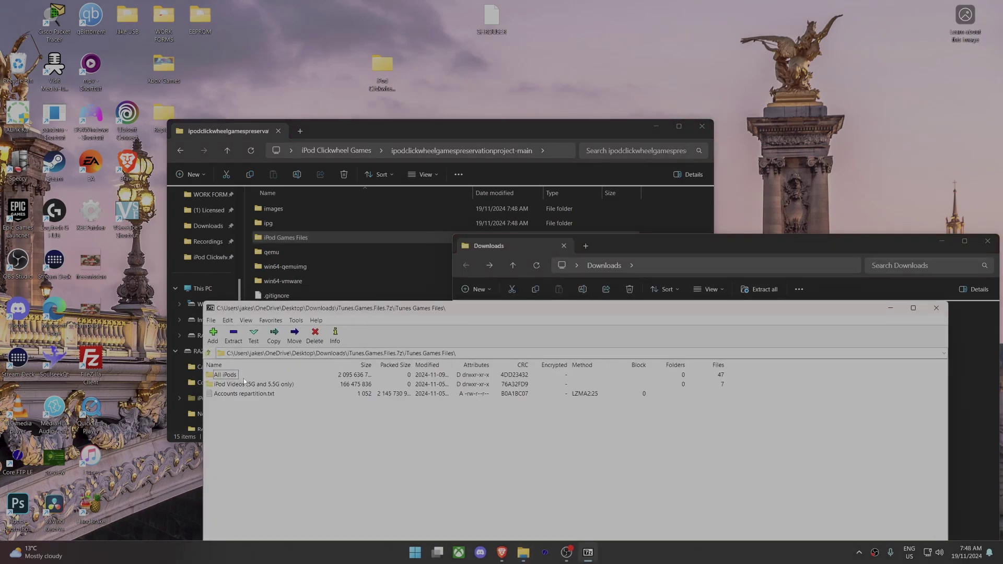
click(208, 354)
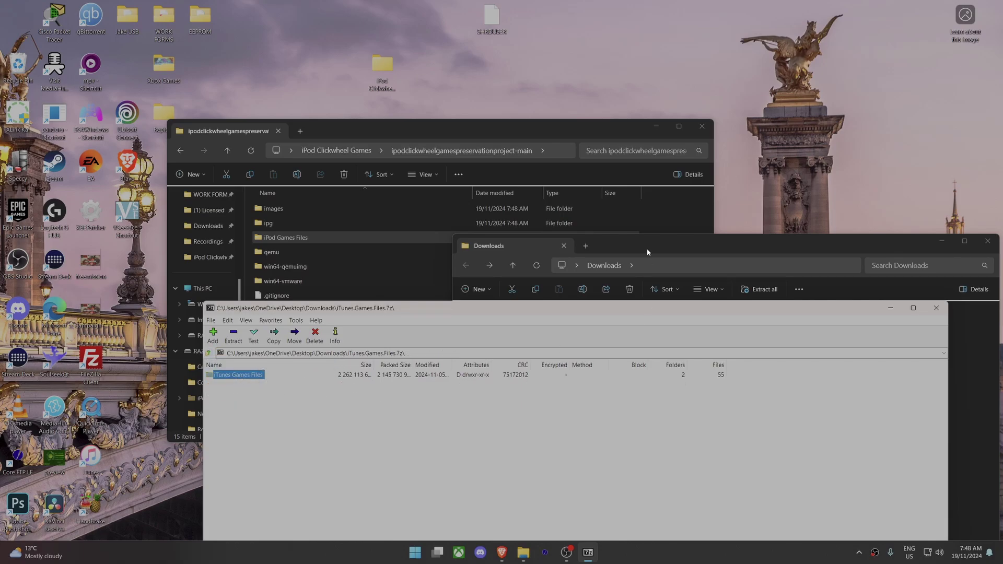
drag(674, 213, 676, 215)
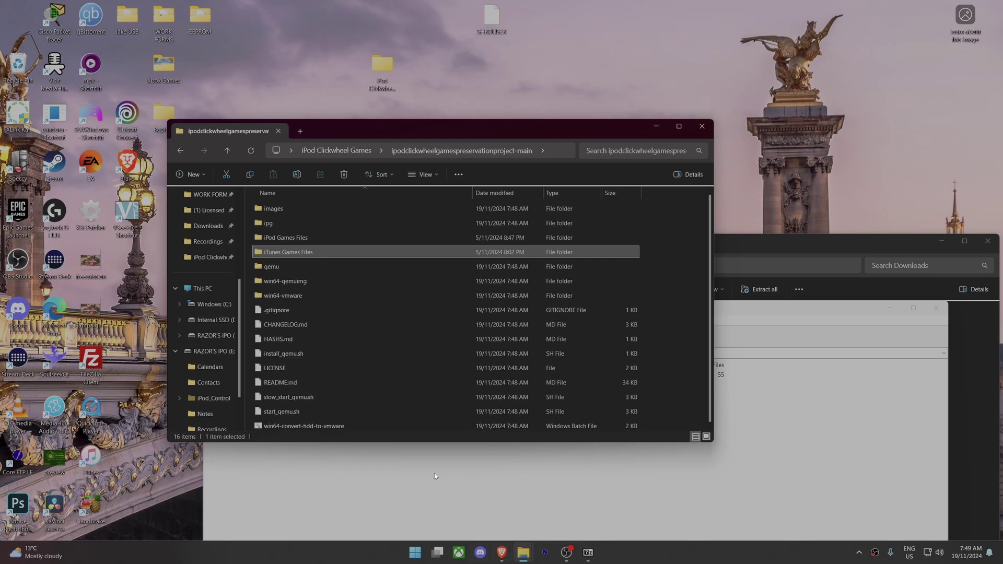
click(245, 454)
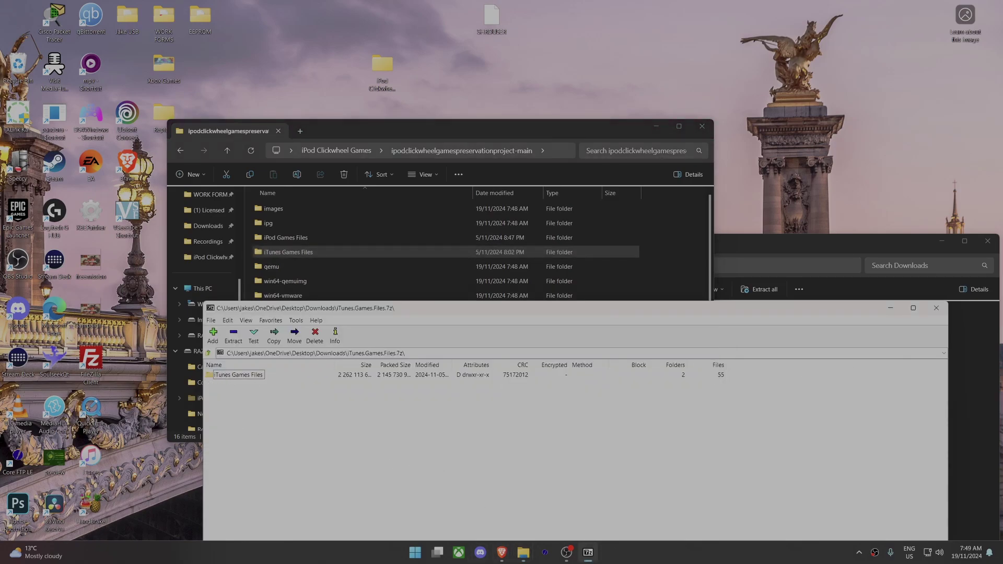
click(936, 308)
Rearrange the two folder windows and open iPod.Clickwheel.Games.Preservation.Project.utm.7z.001 with 7-Zip File Manager just once.
drag(825, 247, 839, 213)
drag(621, 129, 543, 116)
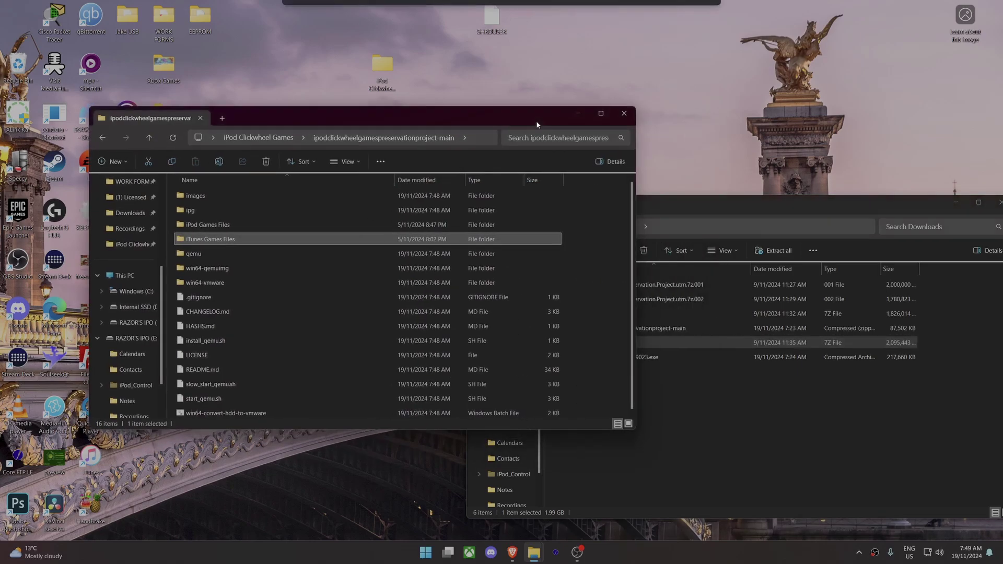
click(699, 293)
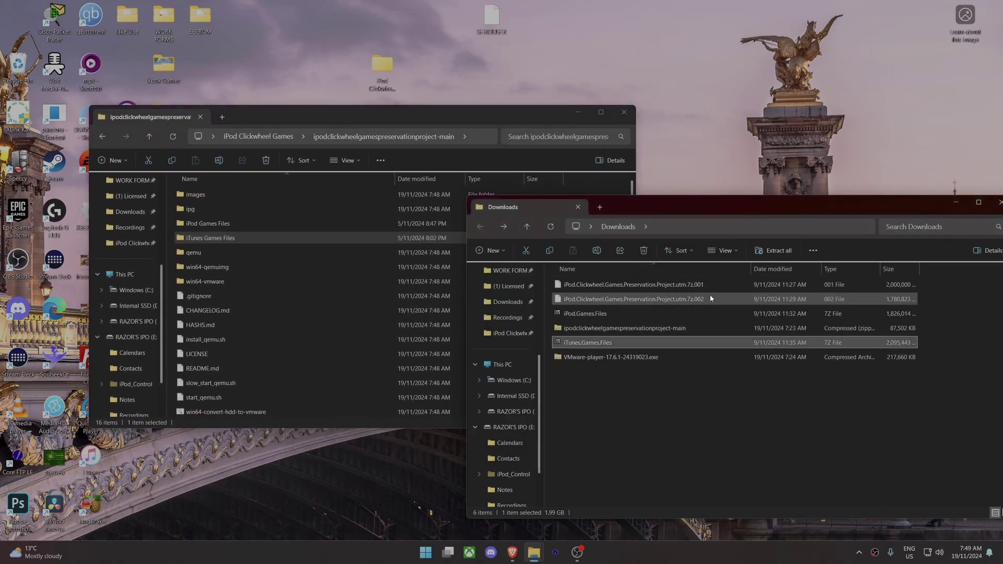
double_click(665, 286)
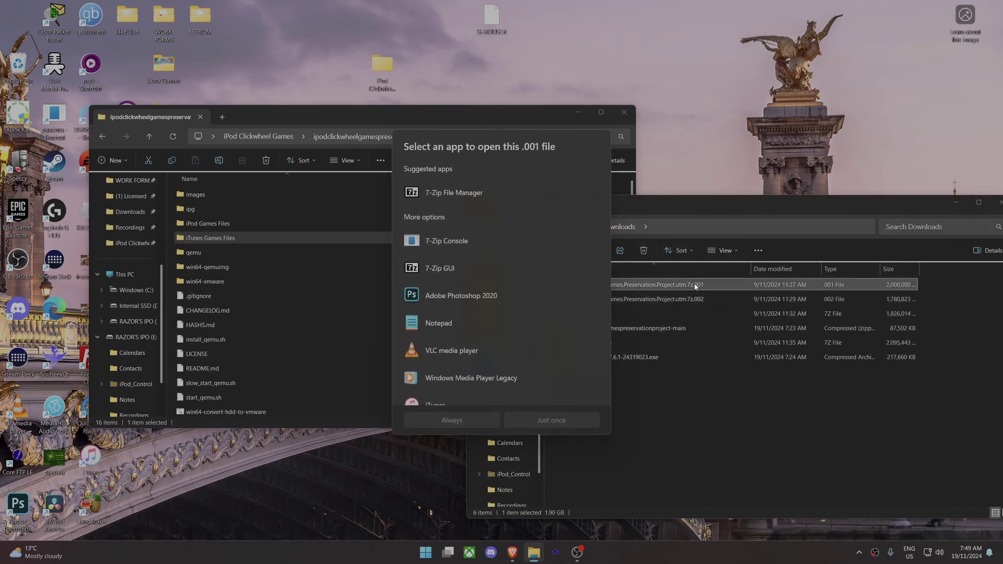
click(453, 194)
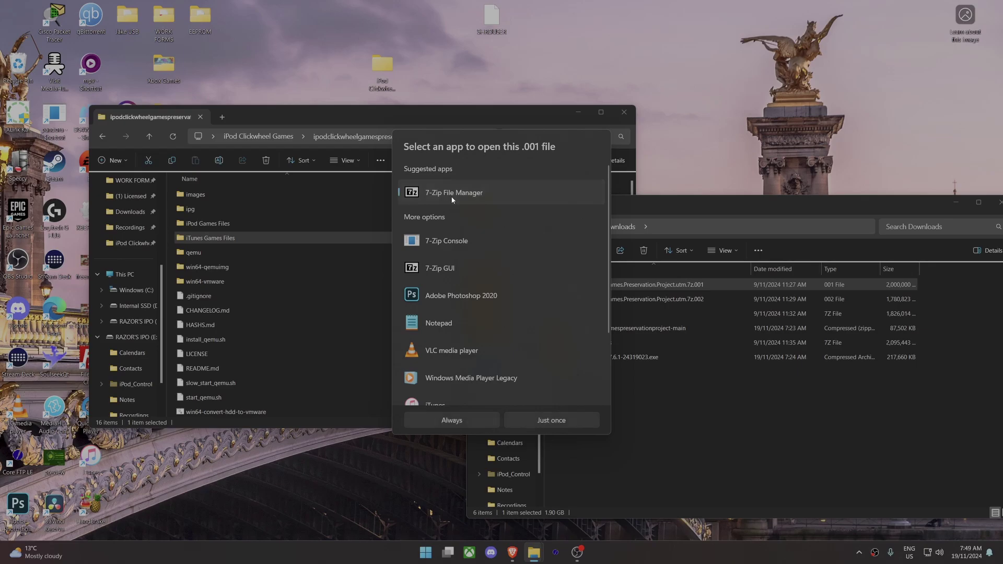
click(550, 419)
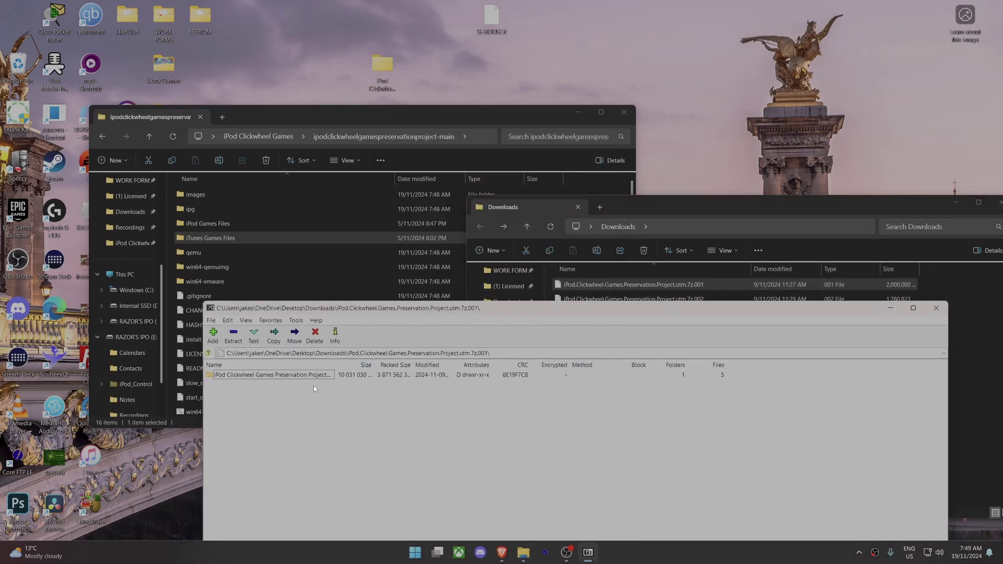
Extract the iPod Clickwheel Games Preservation Project.utm folder from the split archive into ipodclickwheelgamespreservationproject-main, and close the archive.
double_click(277, 375)
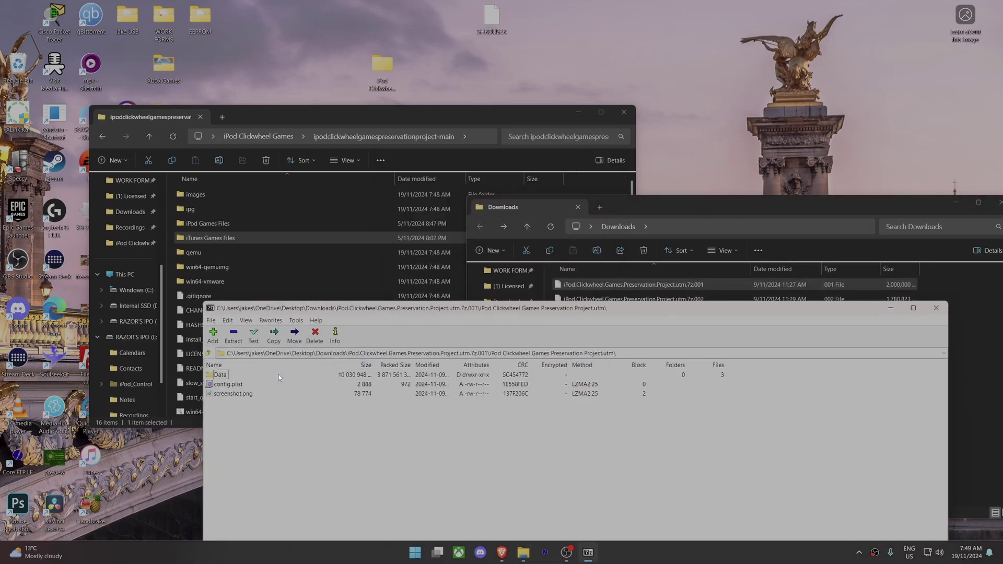
click(208, 353)
drag(636, 198, 712, 217)
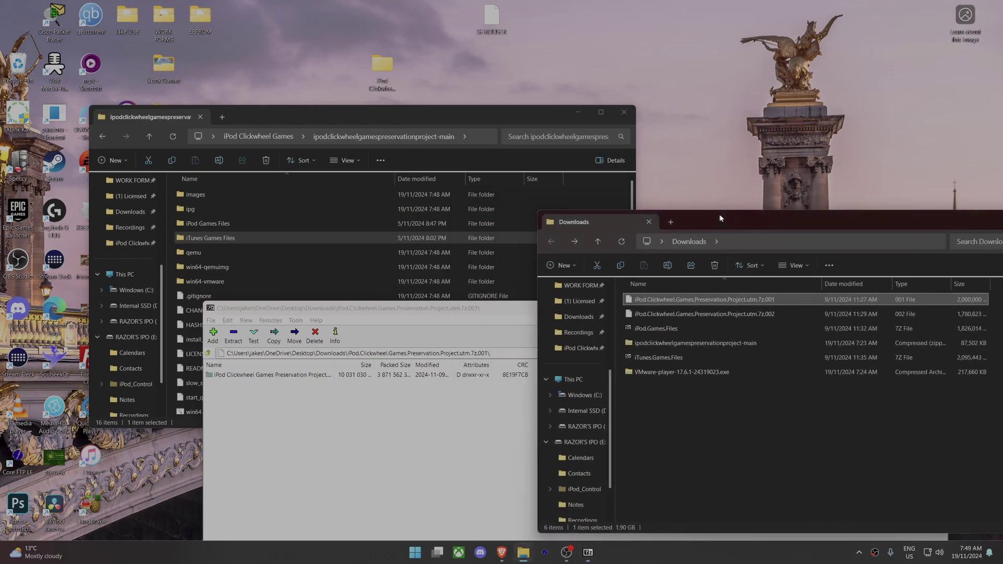
click(282, 380)
click(595, 223)
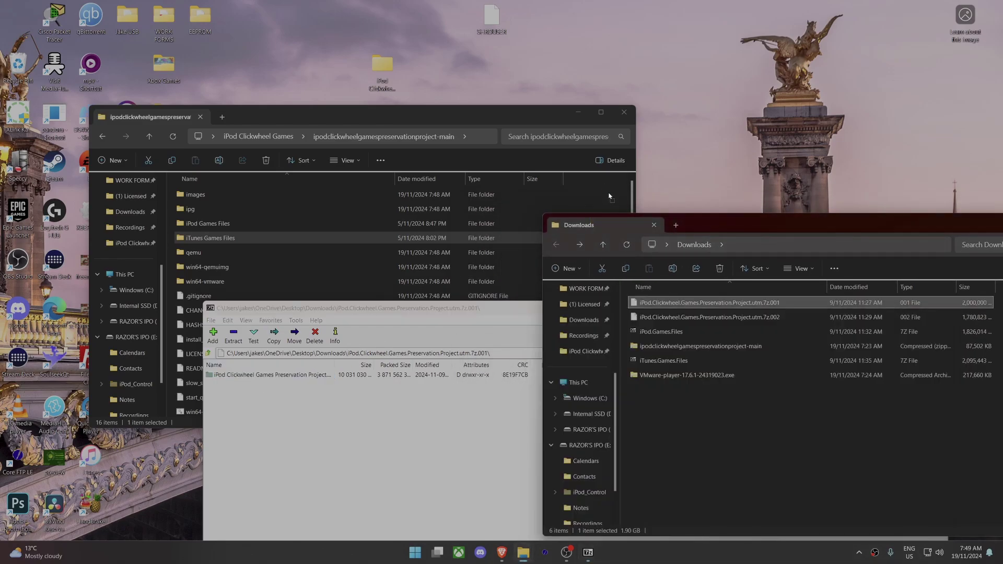
drag(609, 202, 537, 232)
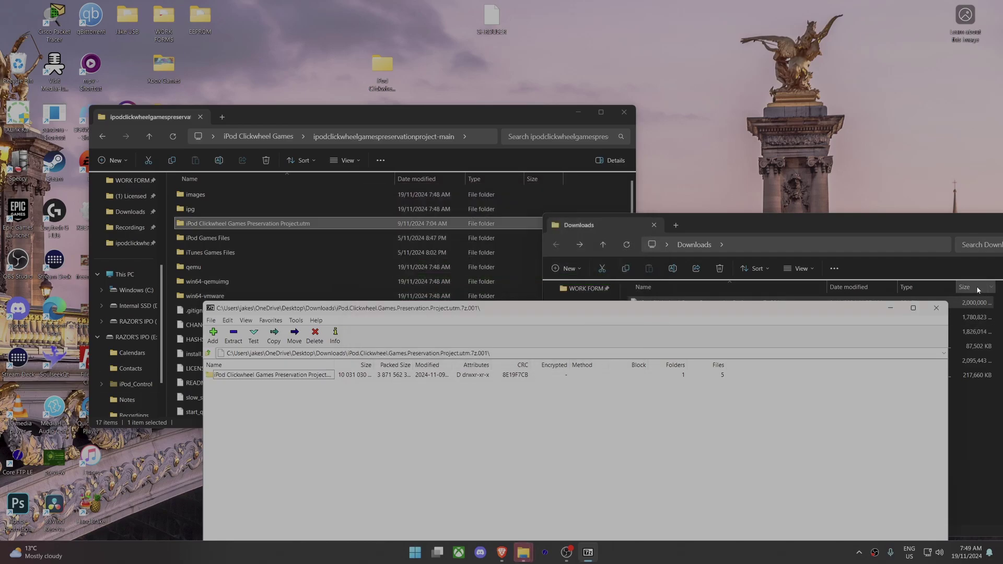
click(936, 307)
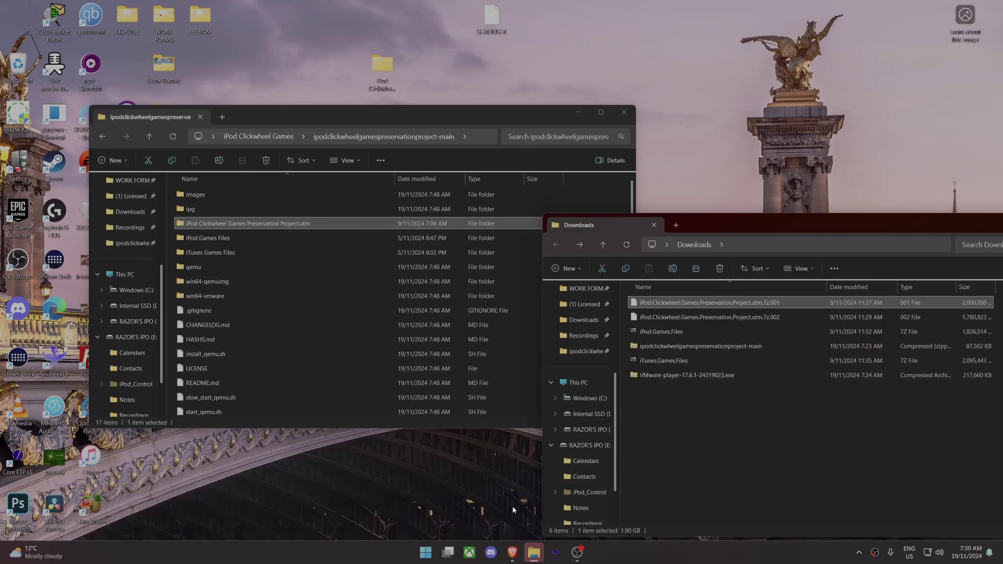
Check the GitHub README's Windows VMware instructions and run the VMware-player-17.6.1-24319023 installer directly from its archive in Downloads without extracting.
mouse_move(512, 553)
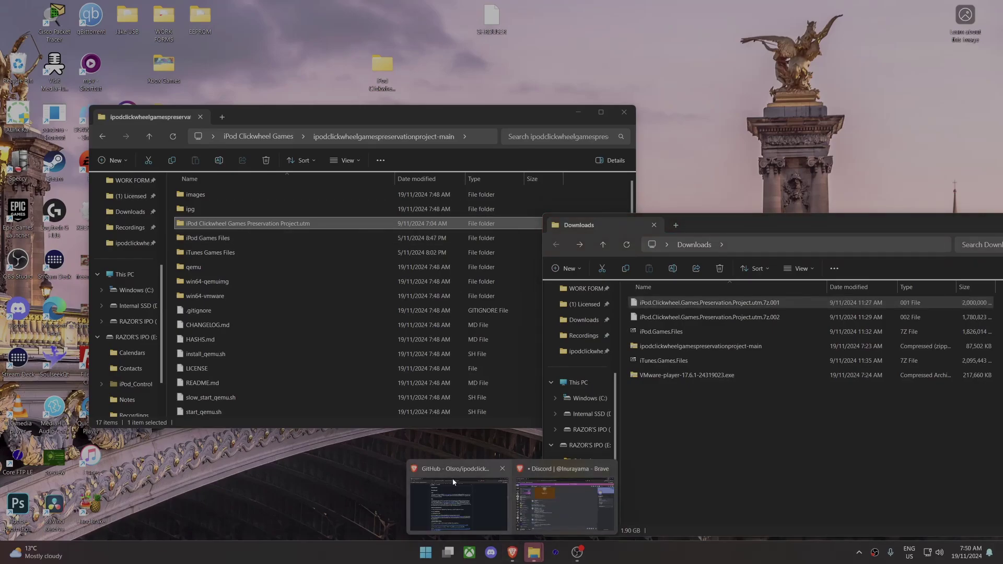
click(562, 487)
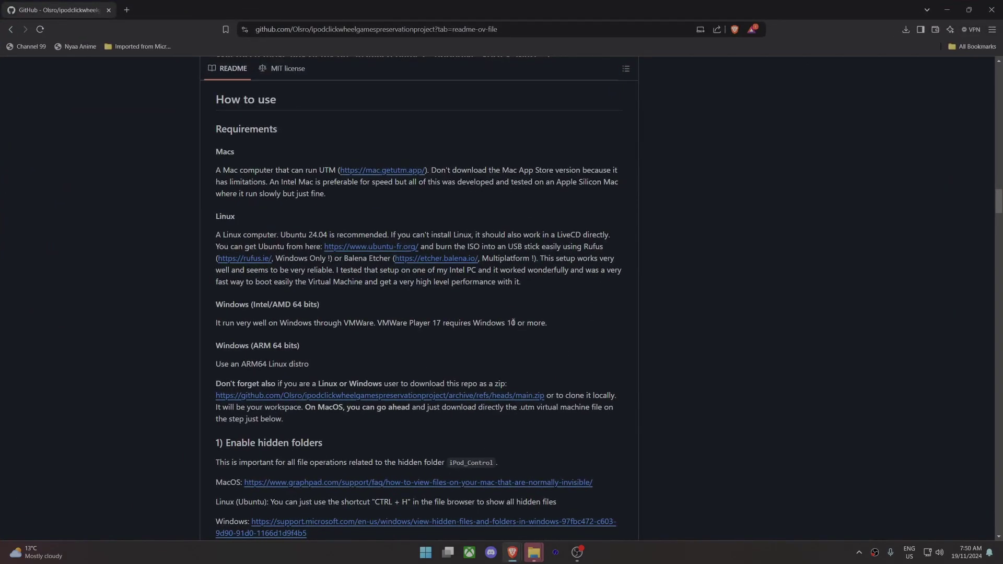
scroll(513, 323, down, 8)
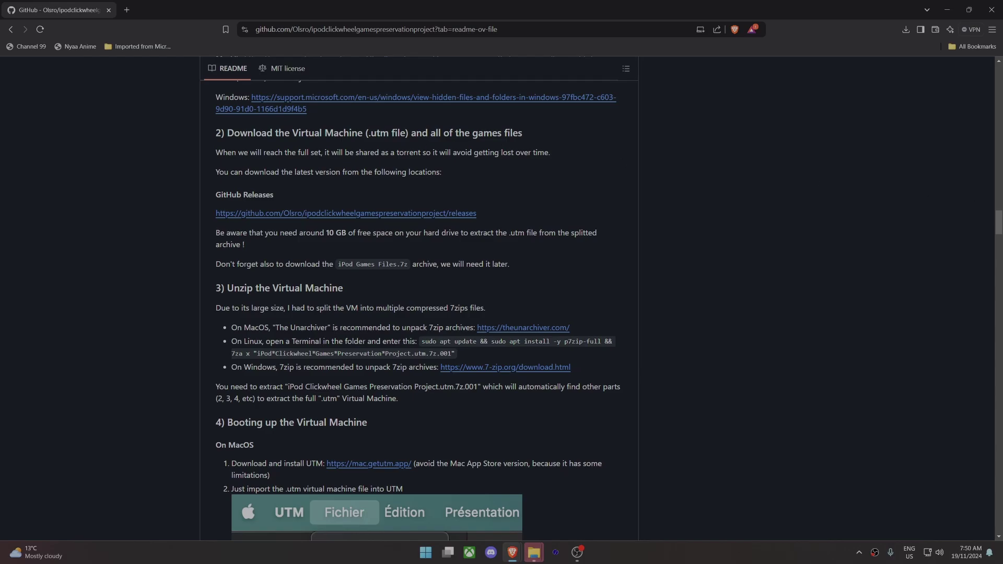
drag(1000, 231, 977, 311)
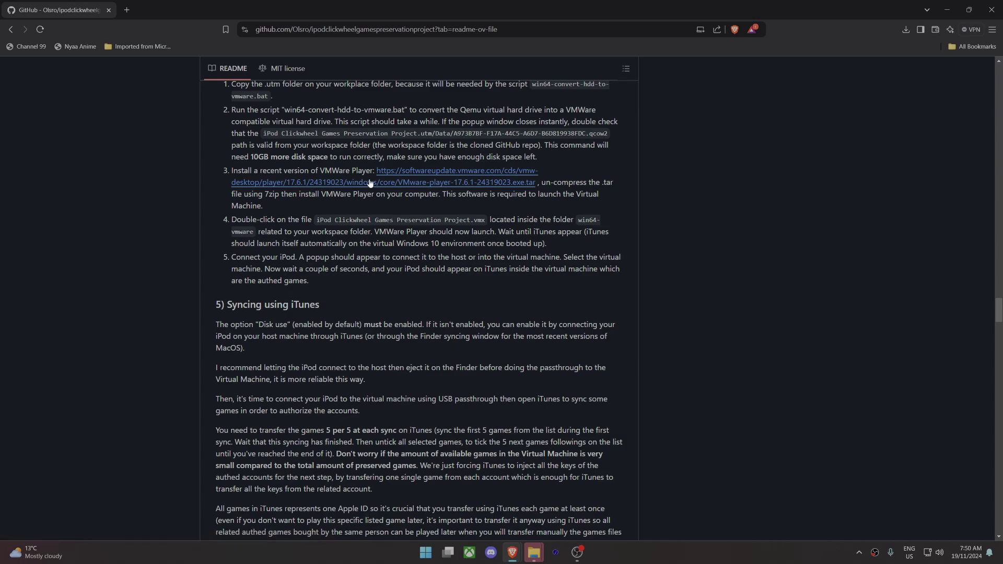
mouse_move(534, 552)
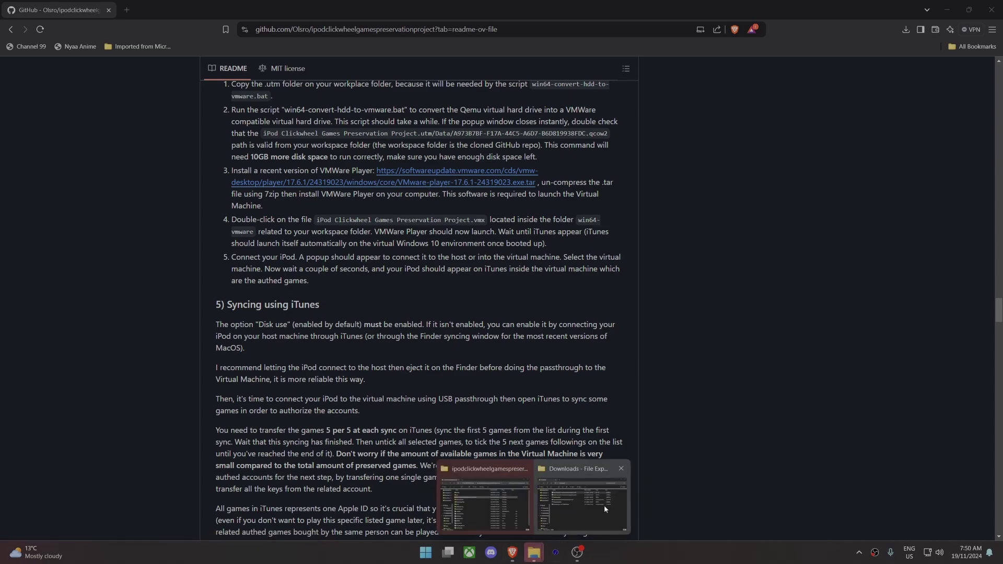
click(582, 501)
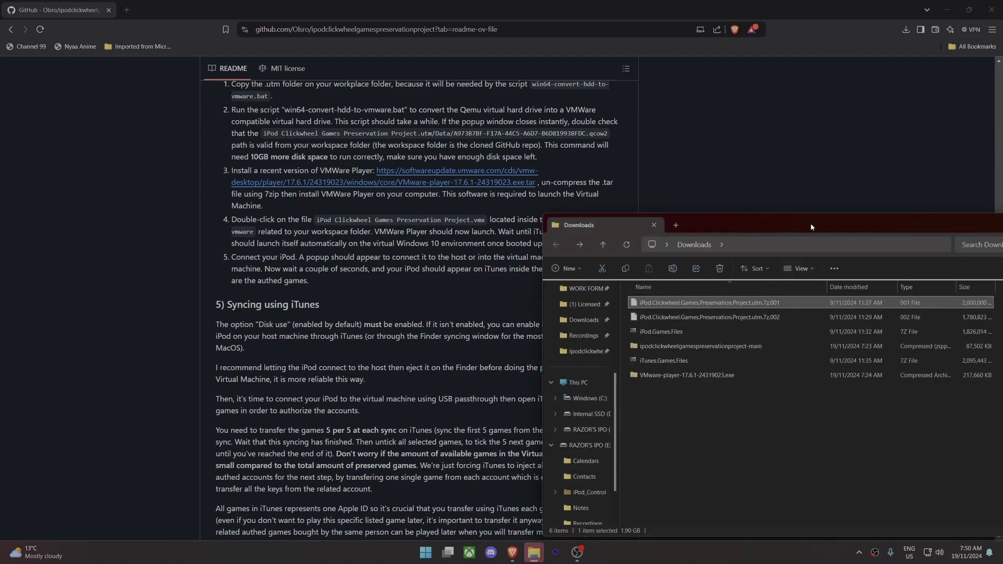
drag(813, 228, 373, 128)
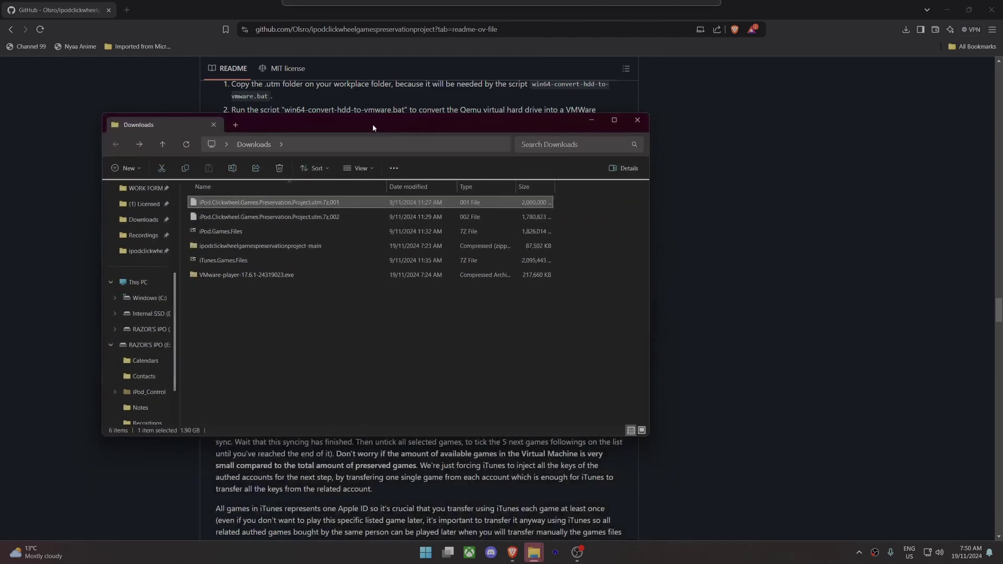
double_click(262, 275)
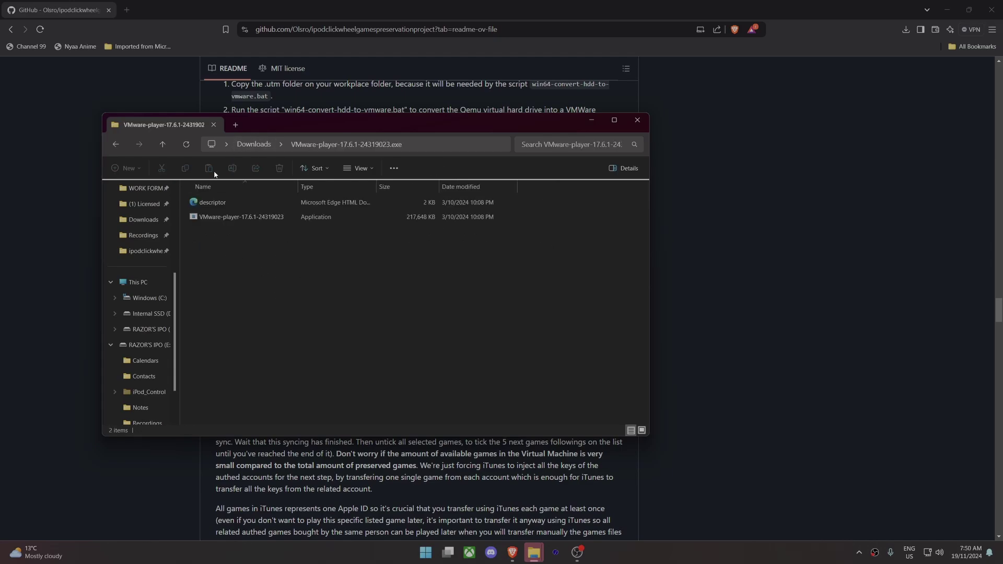
double_click(263, 218)
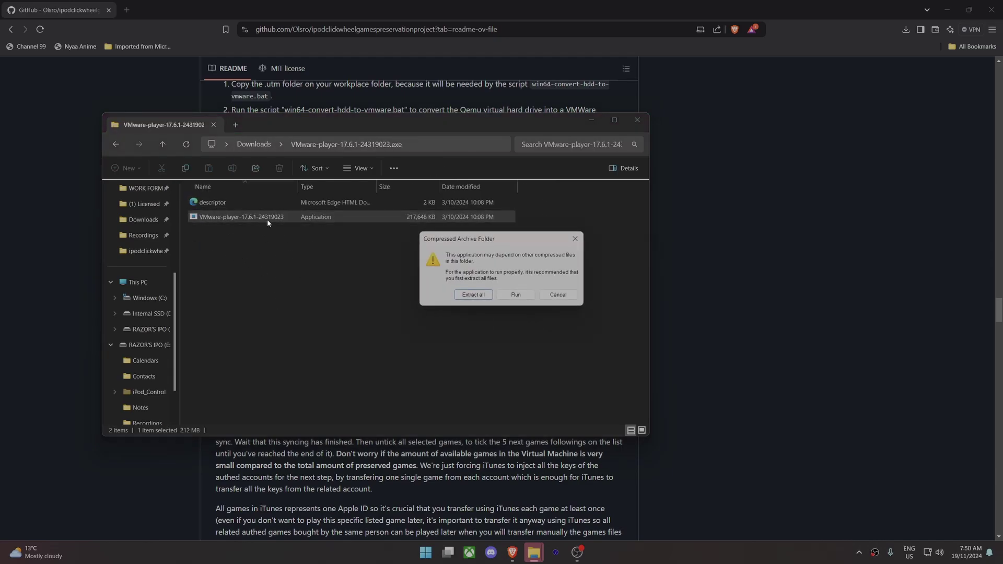
click(521, 297)
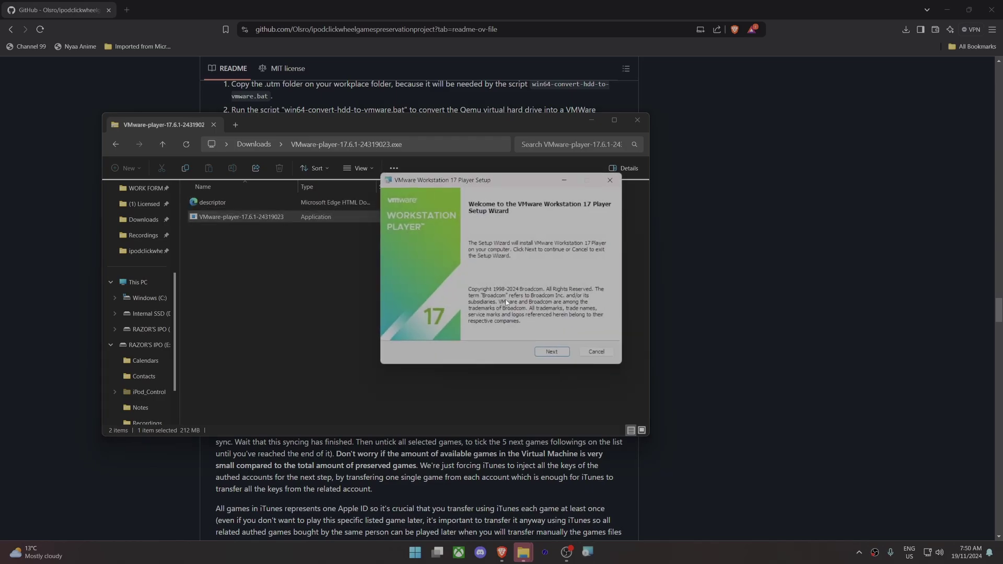
Accept the VMware Workstation 17 Player license terms and keep the default install folder with console tools added to the system PATH.
click(551, 351)
click(434, 327)
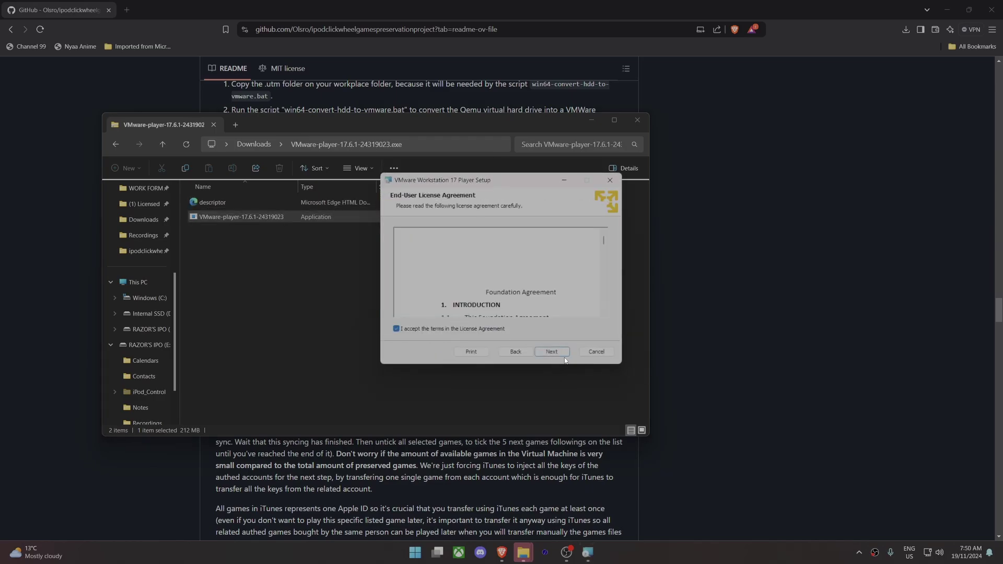
click(552, 351)
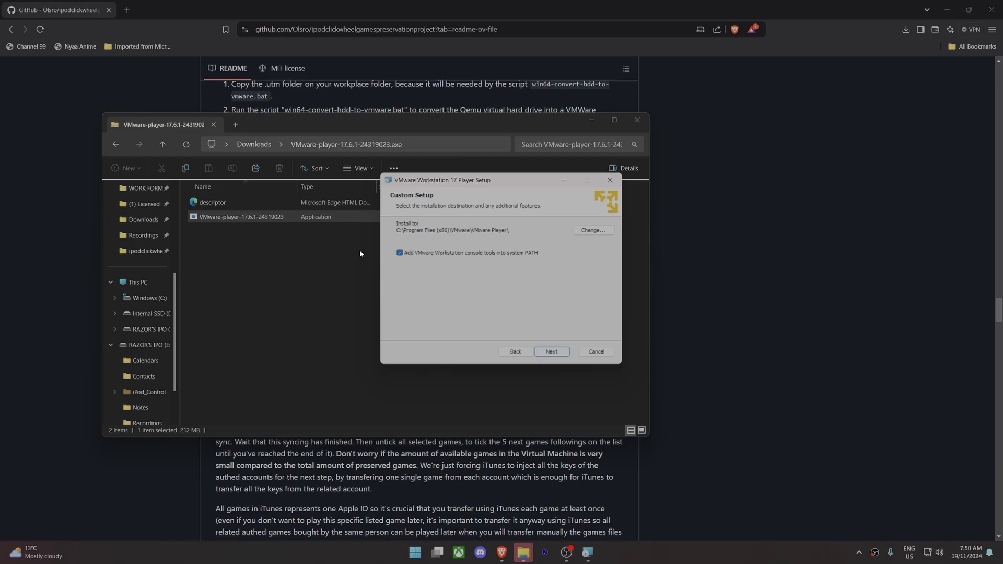
click(556, 350)
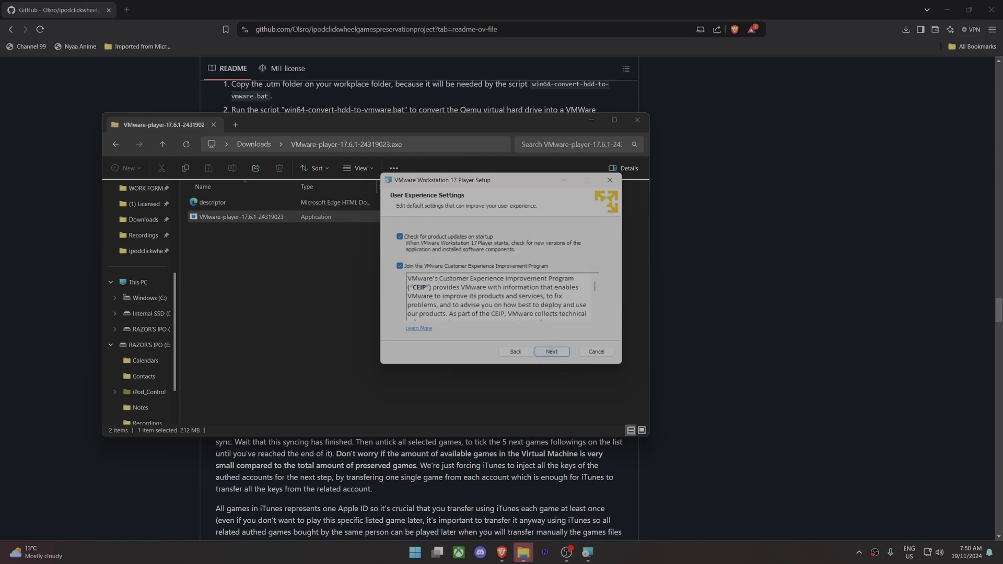
Turn off product update checks on startup and participation in the VMware Customer Experience Improvement Program.
click(400, 237)
click(400, 266)
click(562, 352)
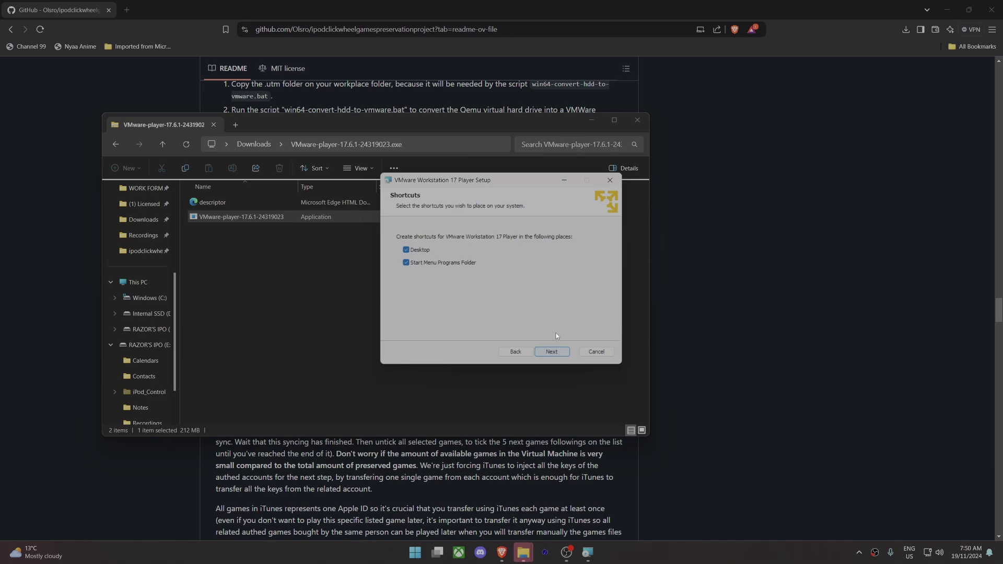
Install VMware Workstation 17 Player with Desktop and Start Menu shortcuts, finish the setup, and minimize the folder window after returning to Downloads.
click(557, 352)
click(550, 352)
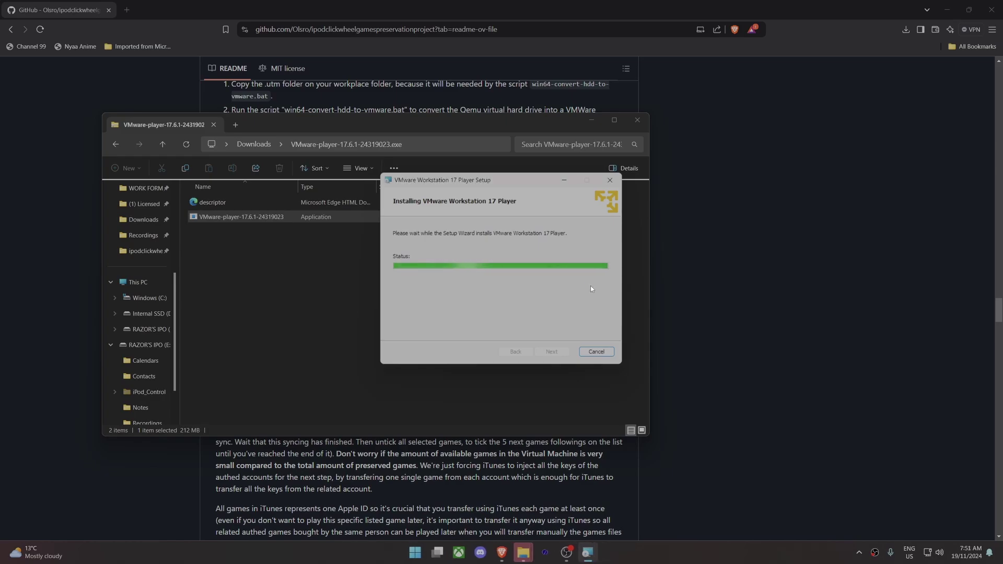
click(603, 353)
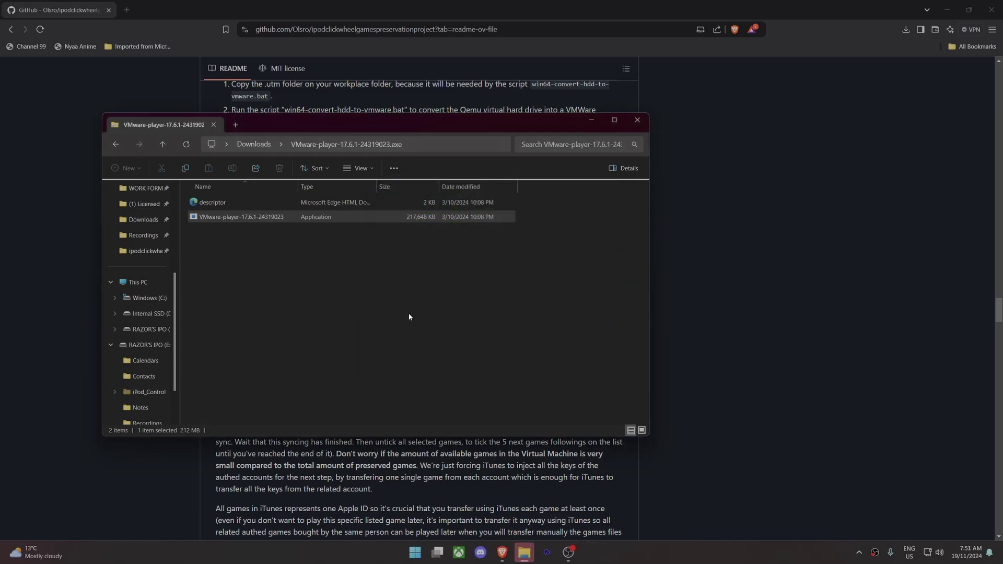
click(115, 144)
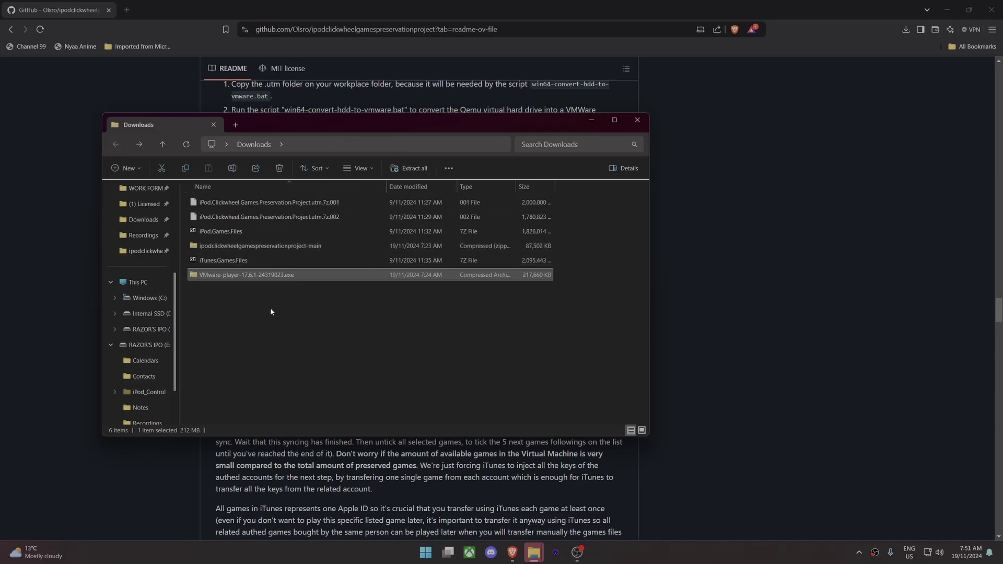
click(594, 121)
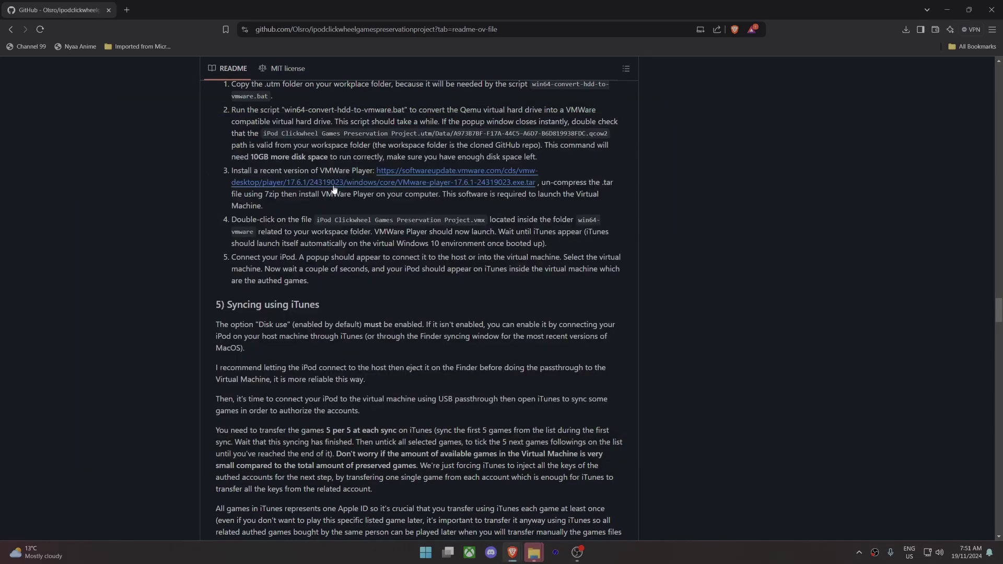
Run the win64-convert-hdd-to-vmware batch file from ipodclickwheelgamespreservationproject-main, allowing it past the SmartScreen block.
mouse_move(530, 549)
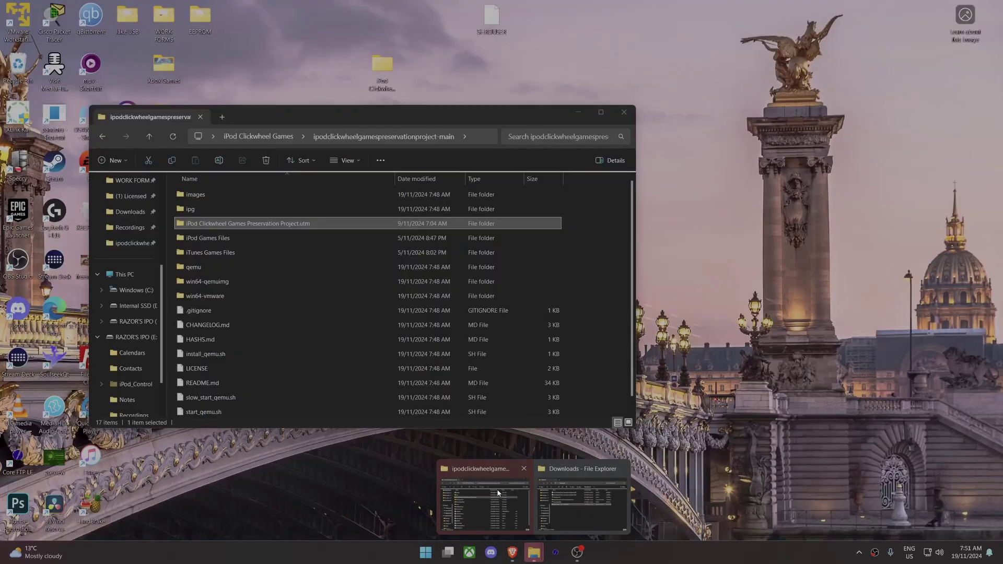
click(484, 504)
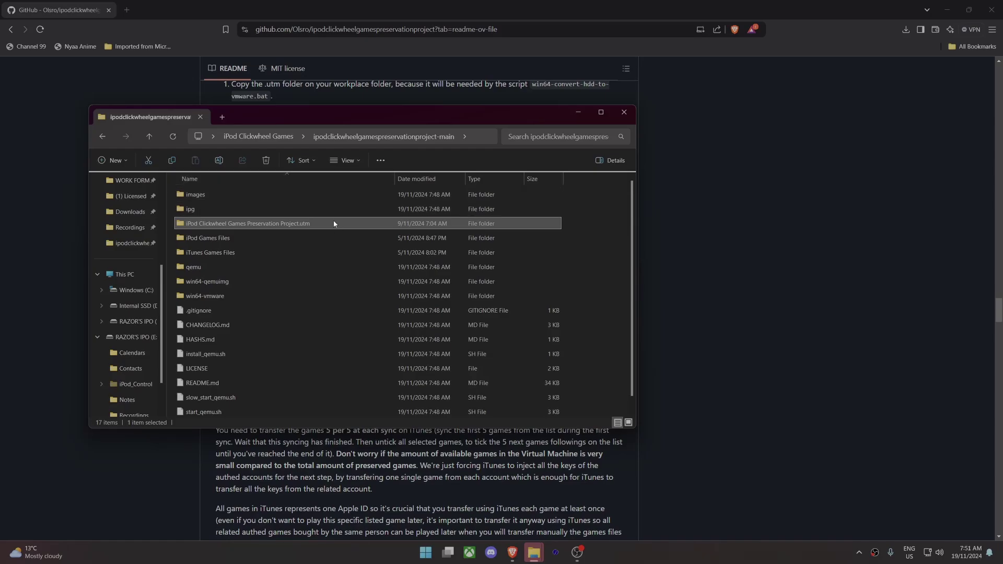
scroll(334, 233, down, 1)
scroll(334, 251, up, 1)
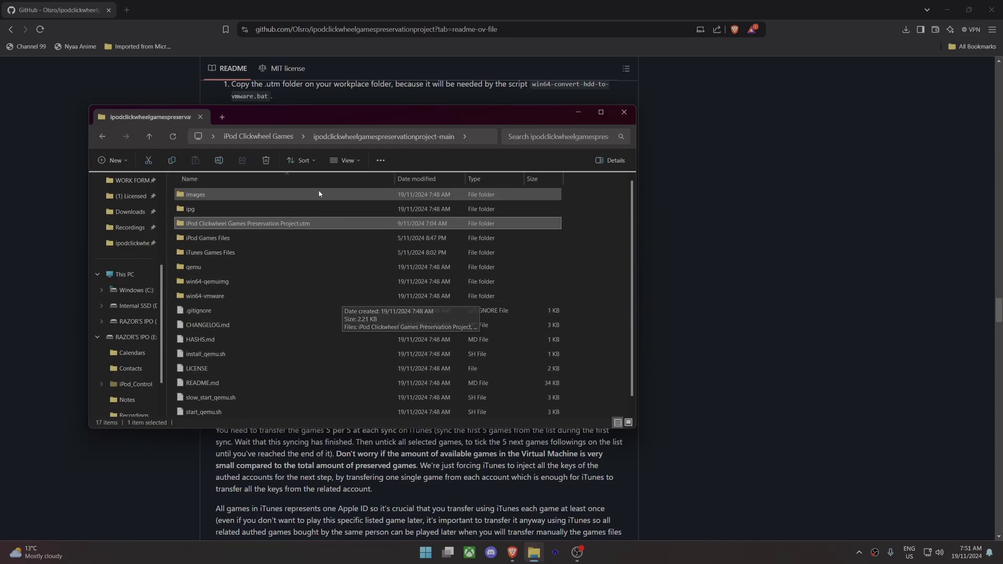
scroll(317, 267, down, 1)
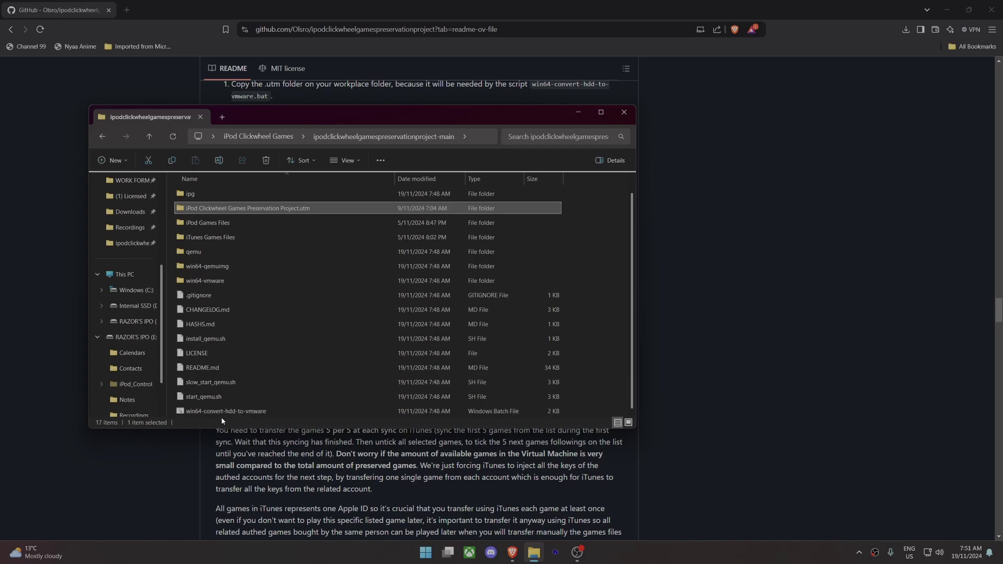
double_click(260, 412)
click(406, 204)
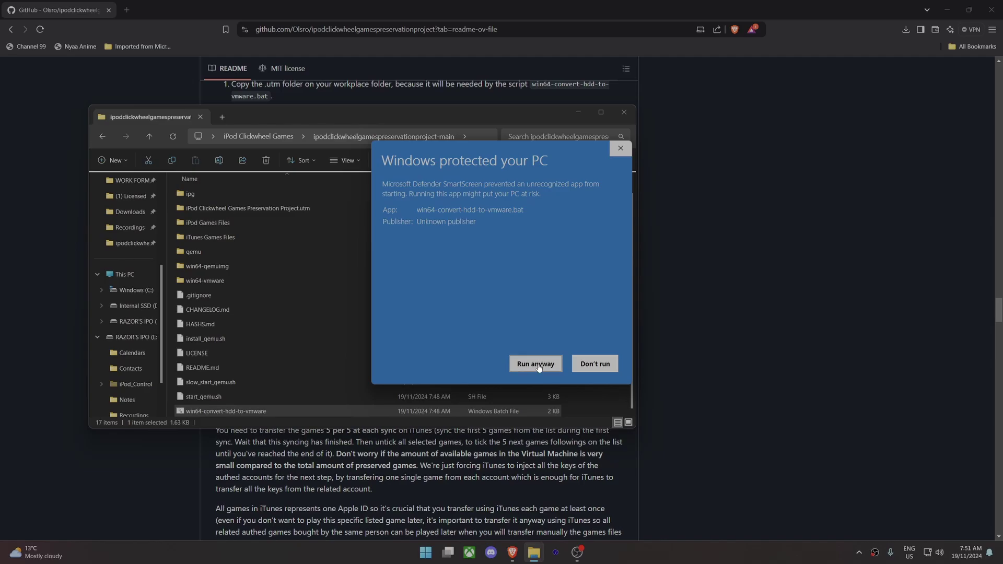
click(538, 367)
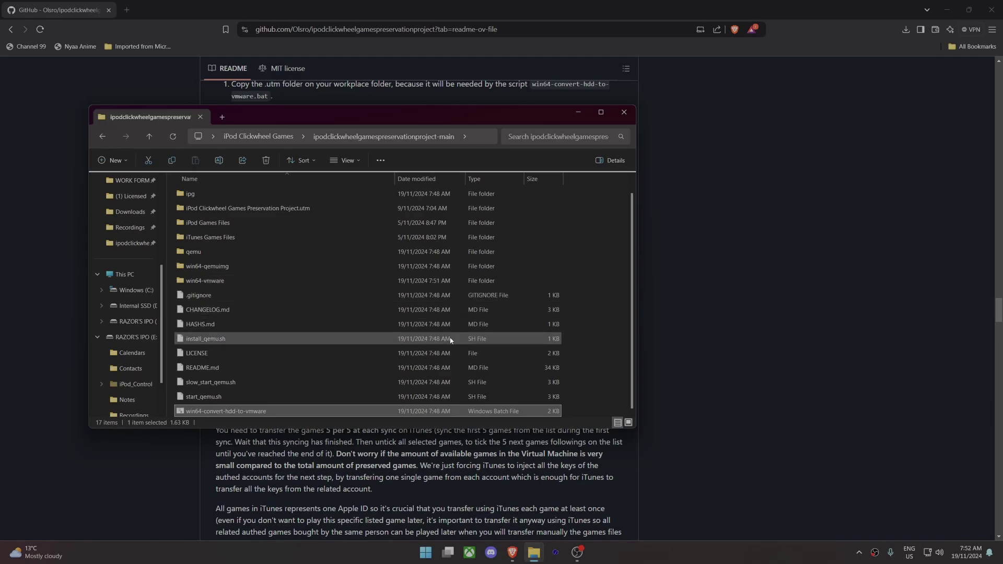
Boot the iPod Clickwheel Games Preservation Project virtual machine from win64-vmware, declining the sata0:1 device connection and postponing the VMware Tools download.
scroll(469, 299, up, 1)
scroll(265, 258, up, 1)
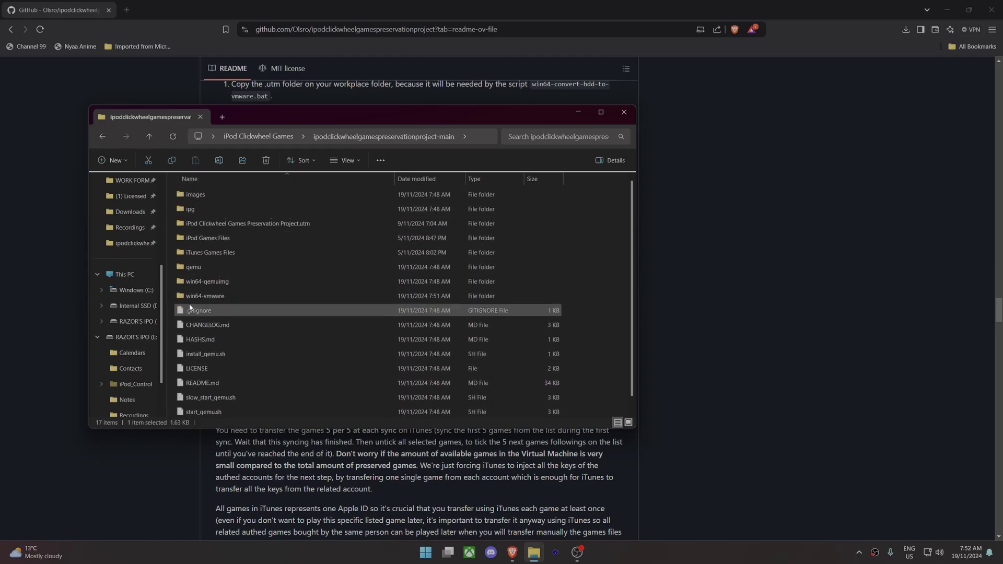
double_click(225, 296)
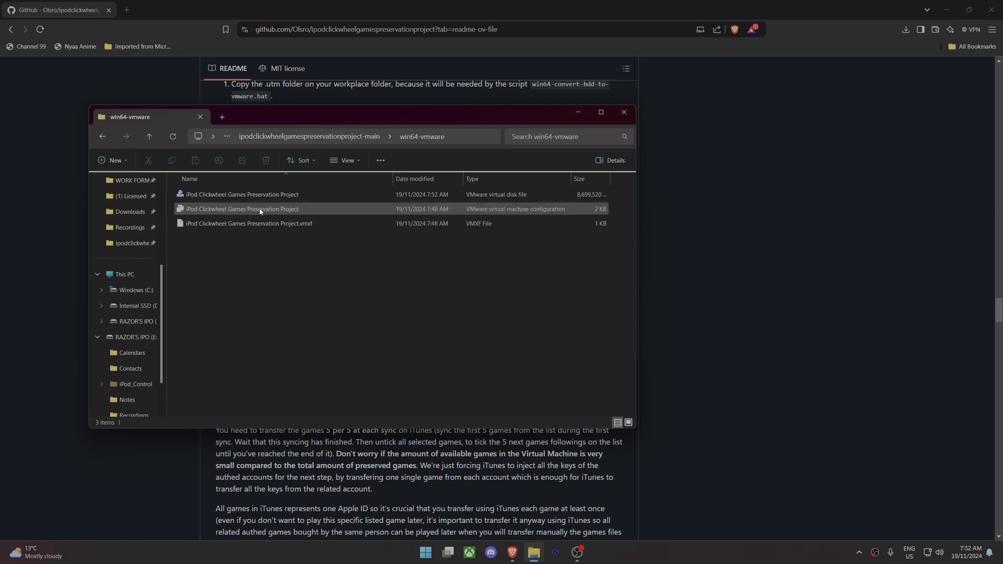
double_click(289, 210)
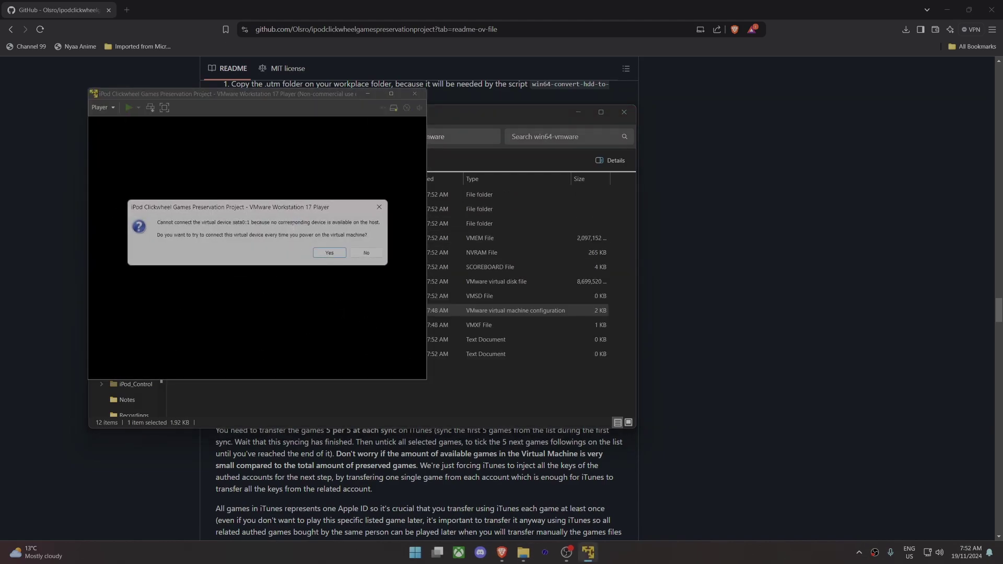
click(365, 253)
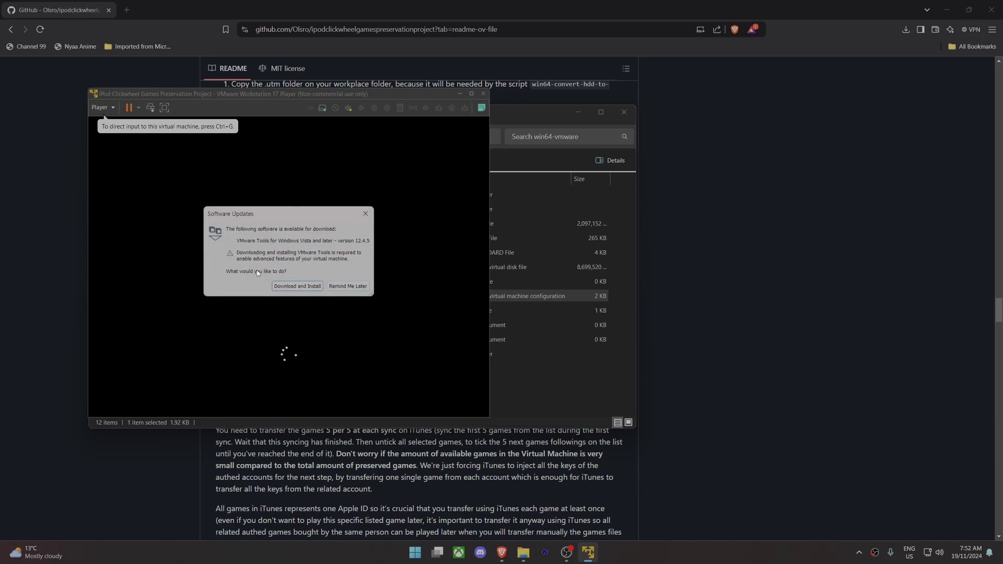
click(357, 287)
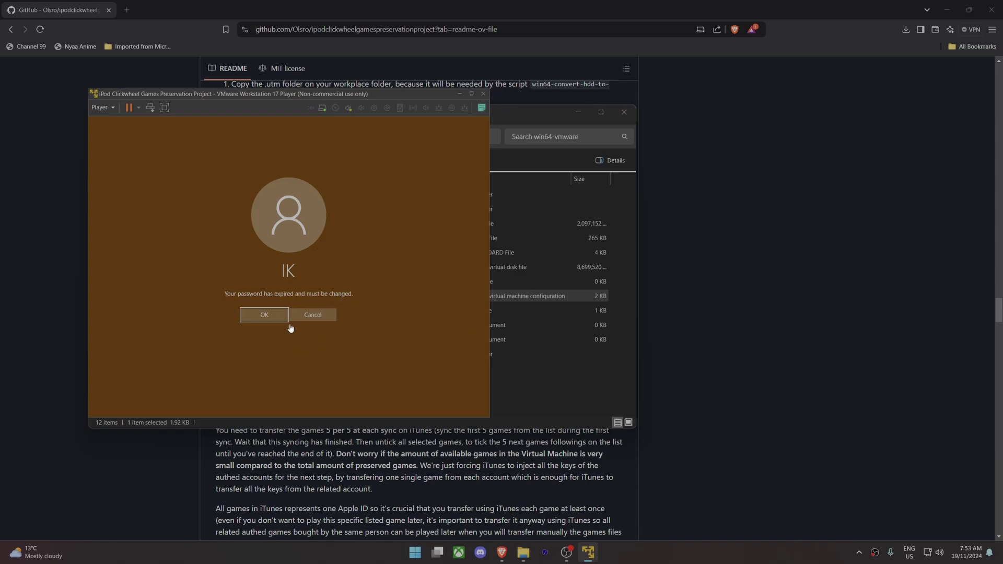
Replace the expired password of the virtual machine's Windows account by entering and confirming a new account password.
click(256, 319)
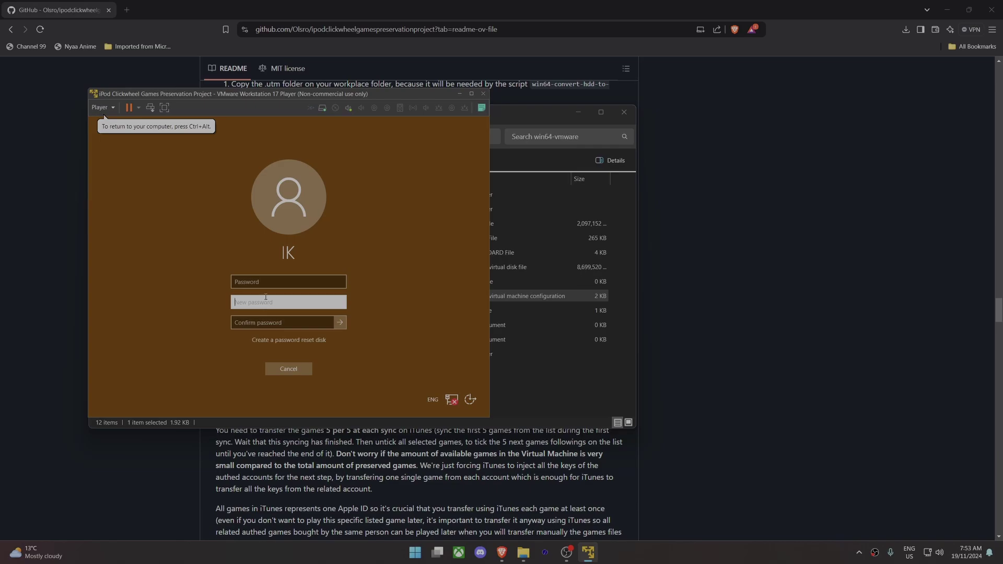
text(a)
click(272, 321)
text(aaa)
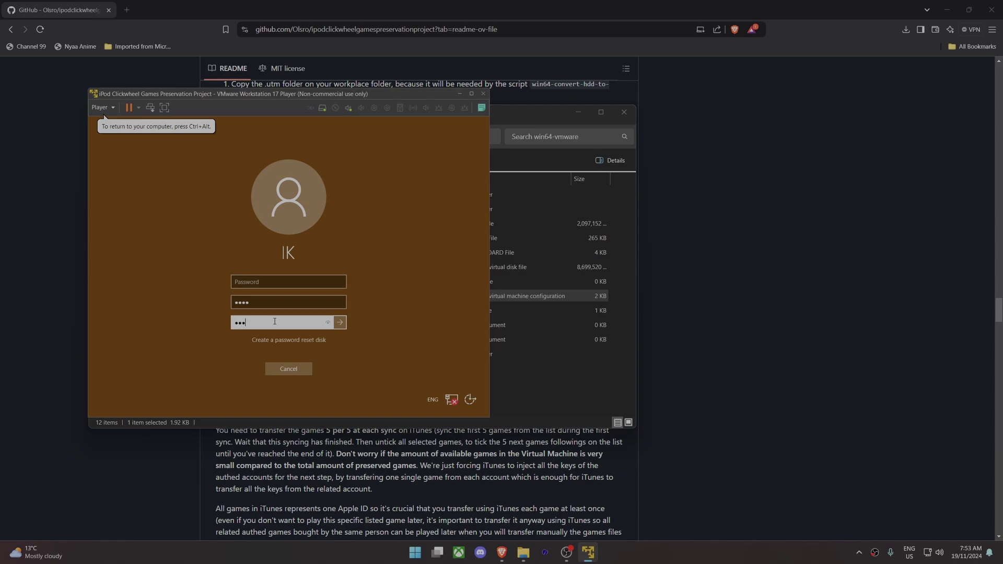
text(a)
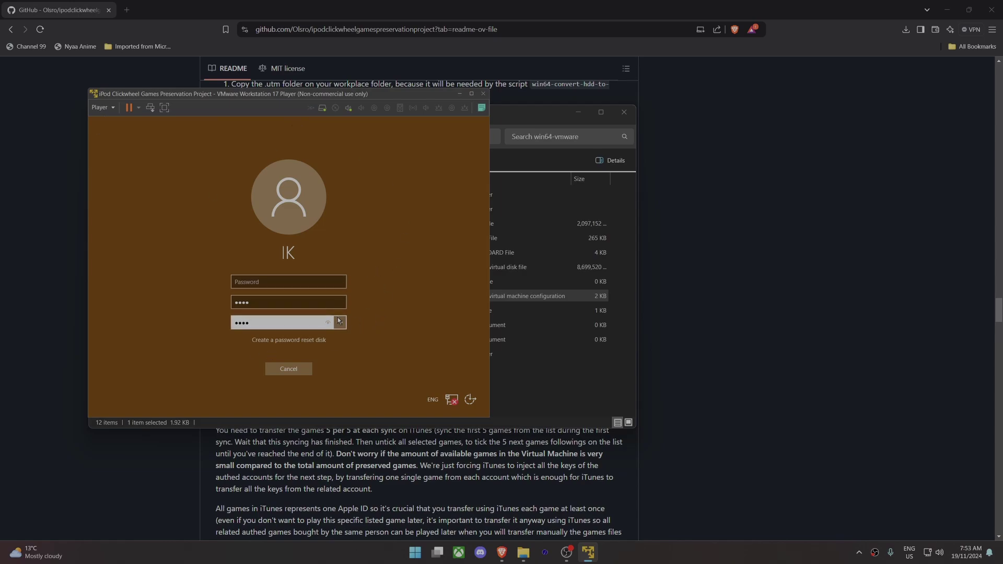
click(340, 321)
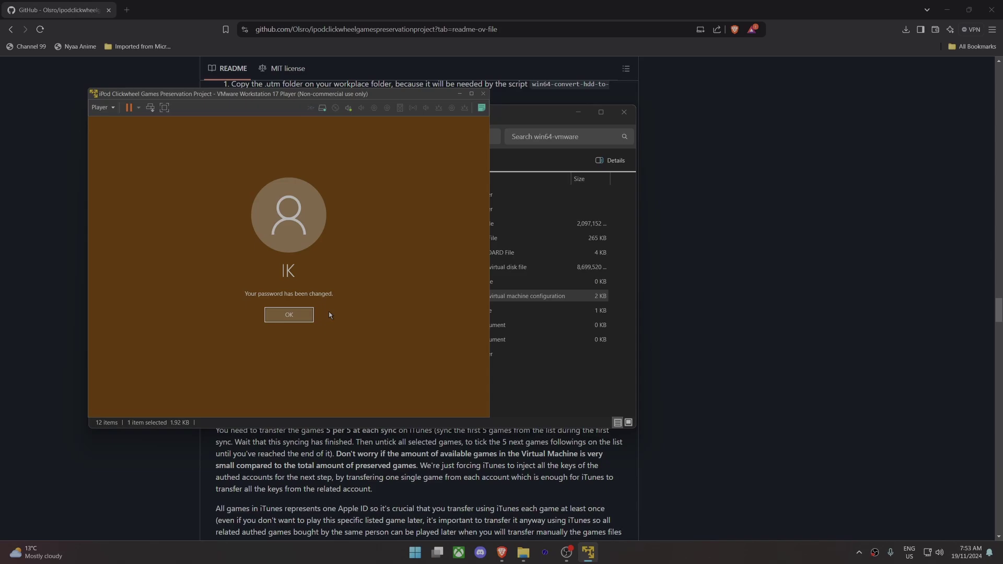
click(295, 314)
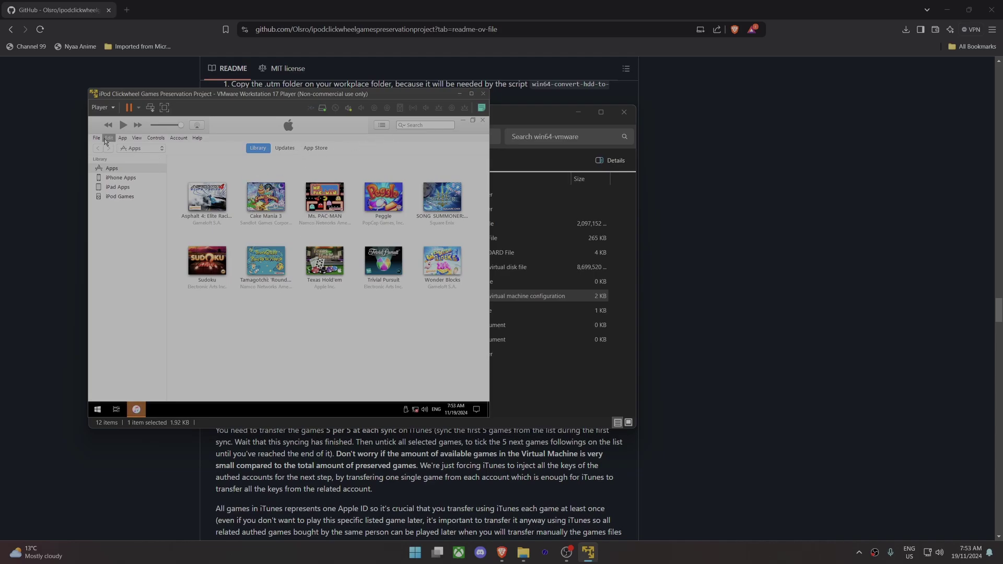
Connect the Apple iPod to the virtual machine, disconnecting it from the host, and dismiss the removable devices notice.
click(104, 108)
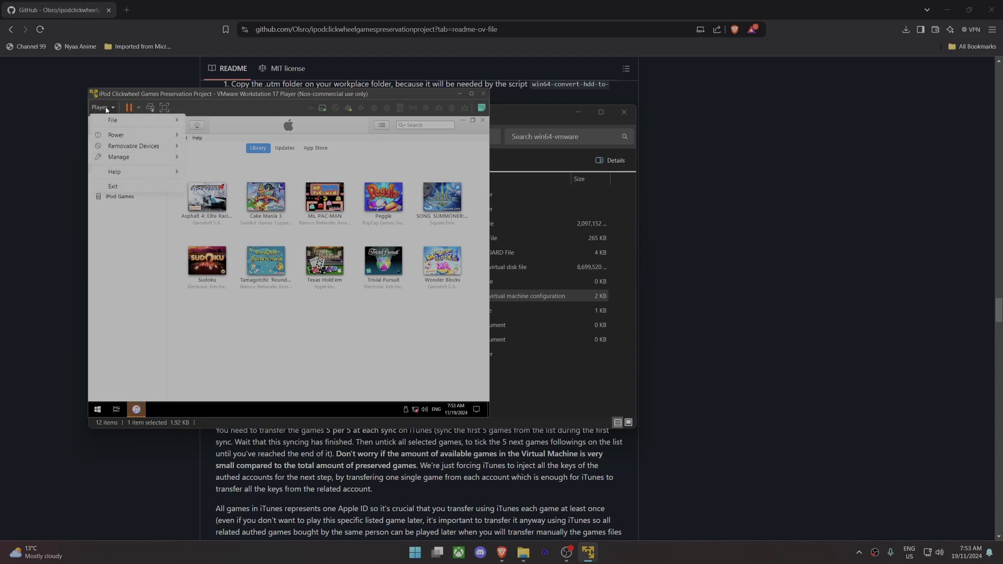
mouse_move(153, 147)
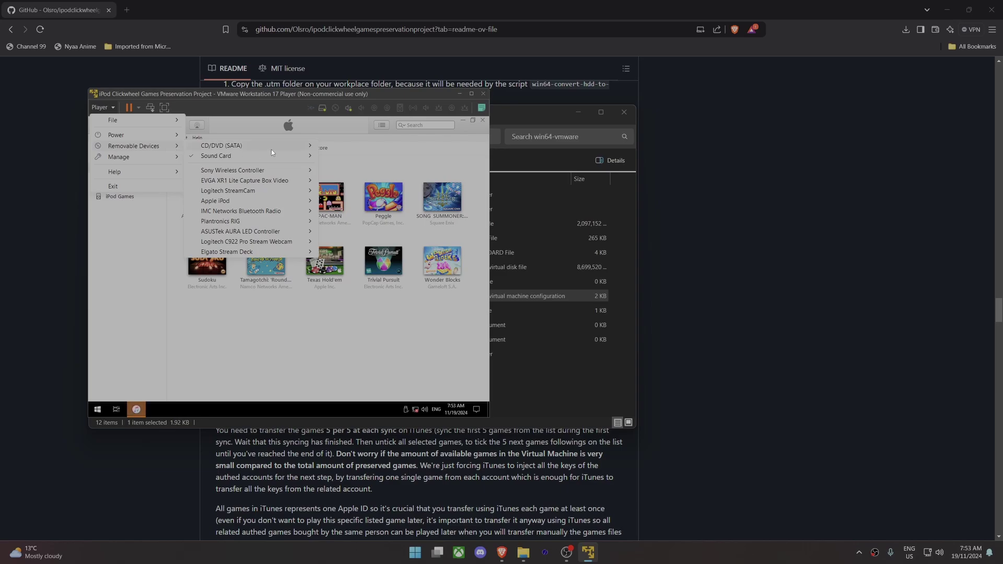
mouse_move(312, 201)
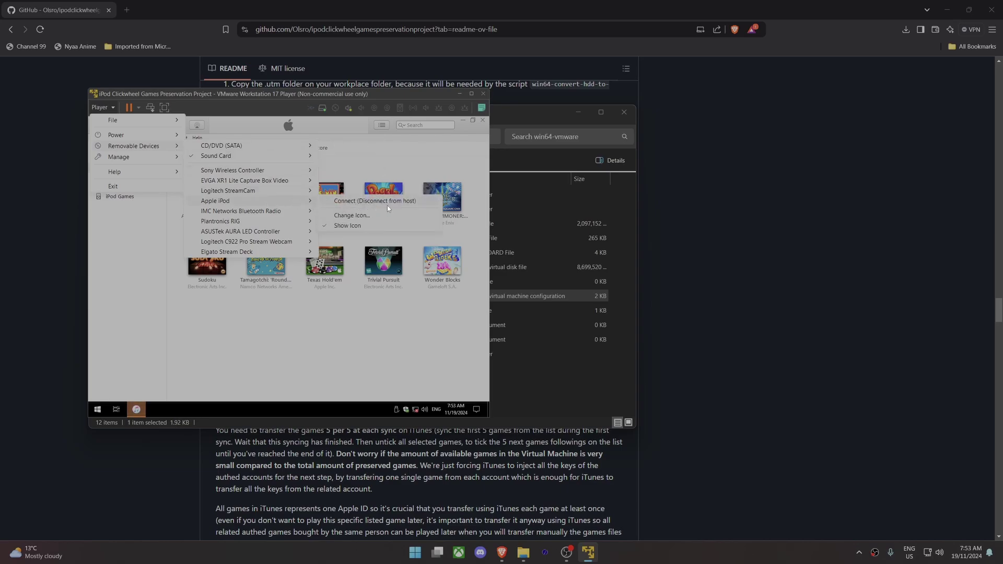
click(388, 205)
click(352, 278)
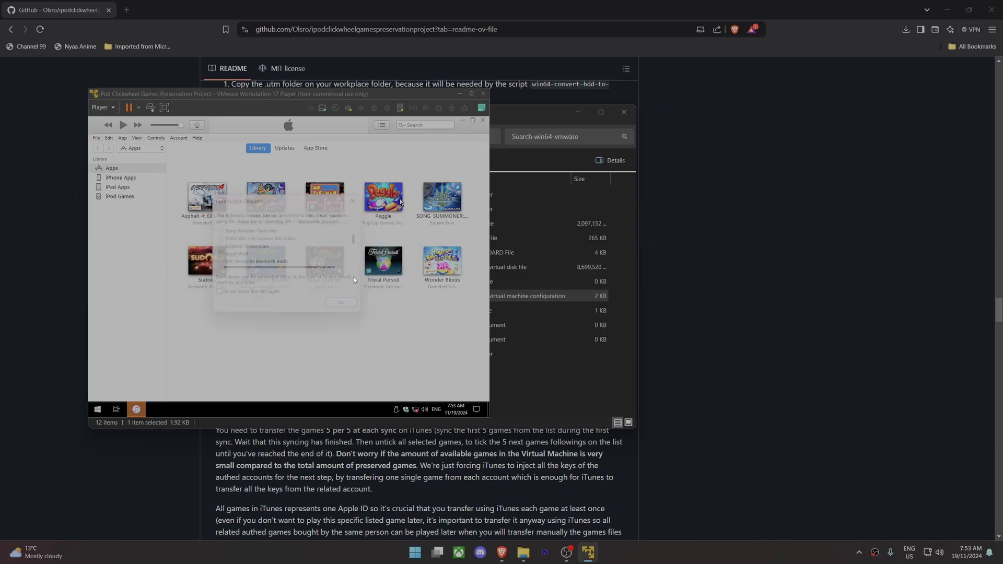
click(348, 308)
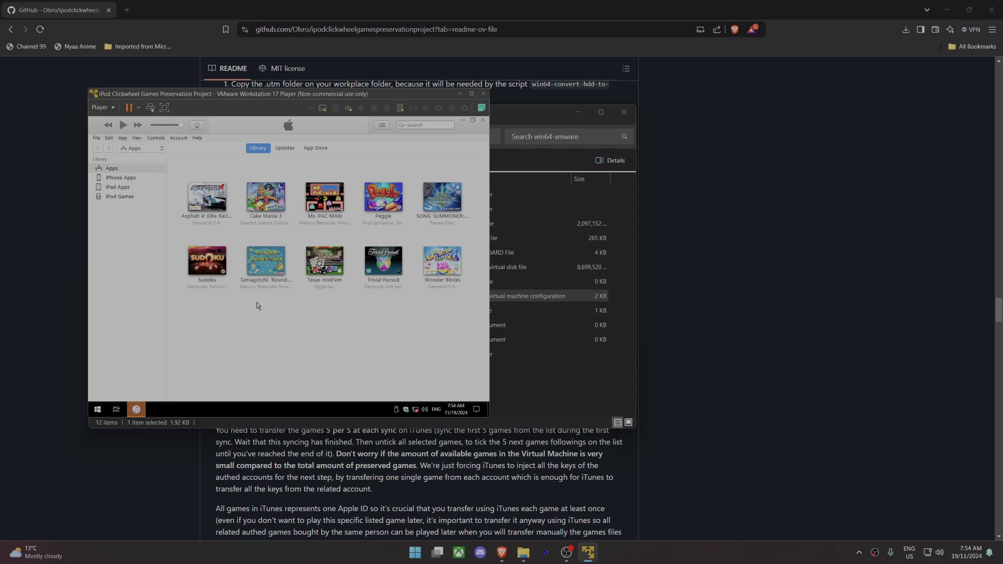
View the iPod Games library and check the virtual machine's list of ejectable devices for the iPod.
click(127, 197)
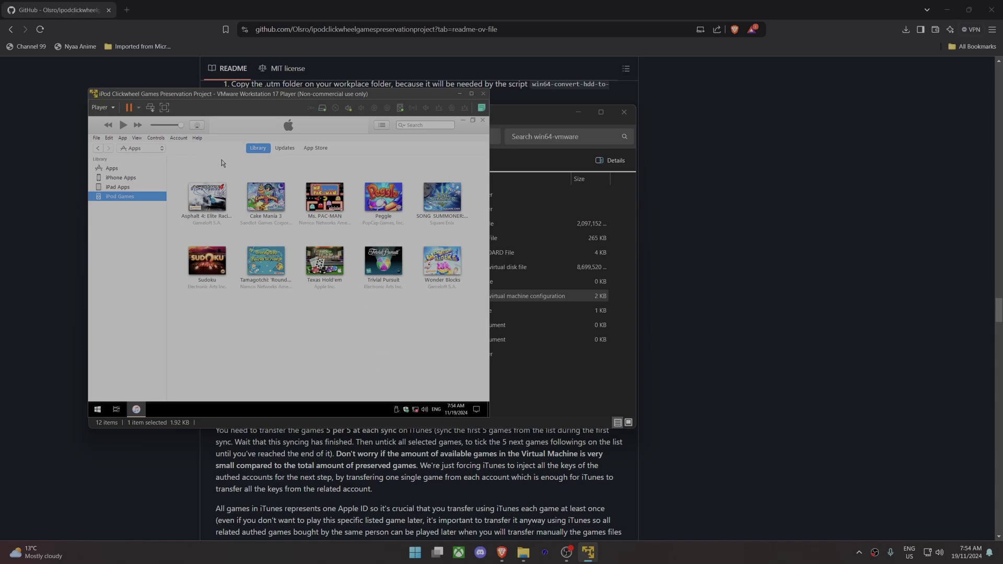
click(395, 411)
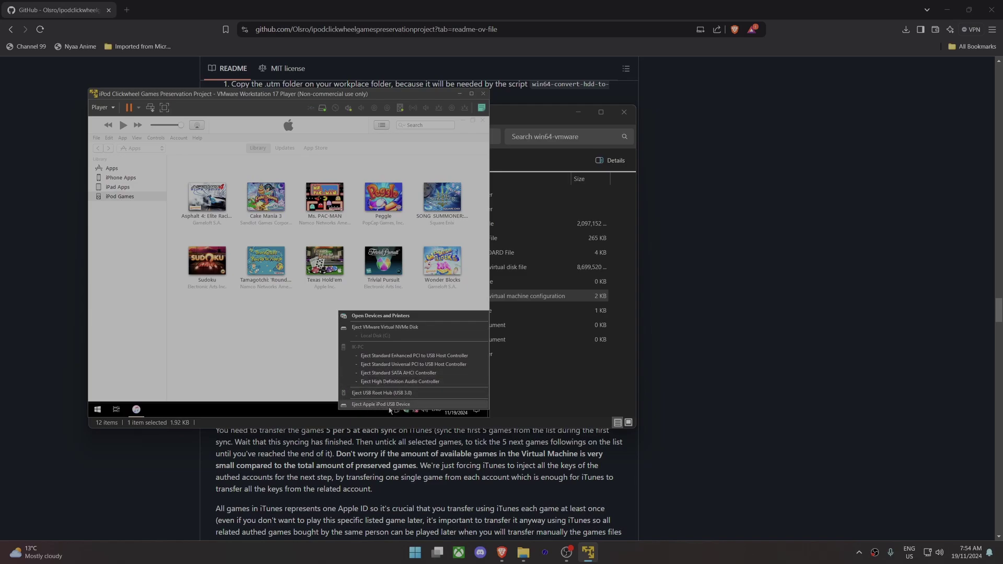
click(241, 345)
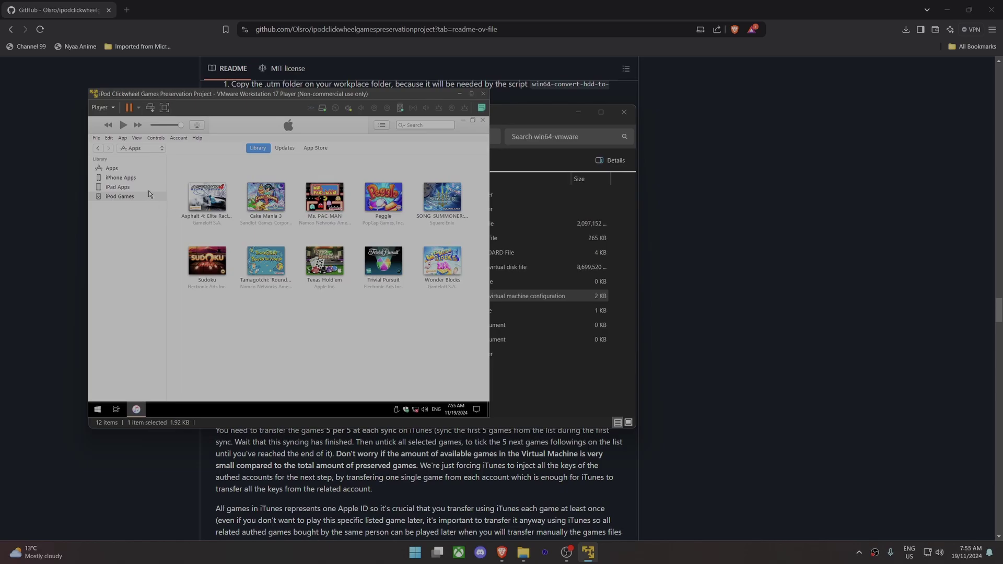
click(290, 217)
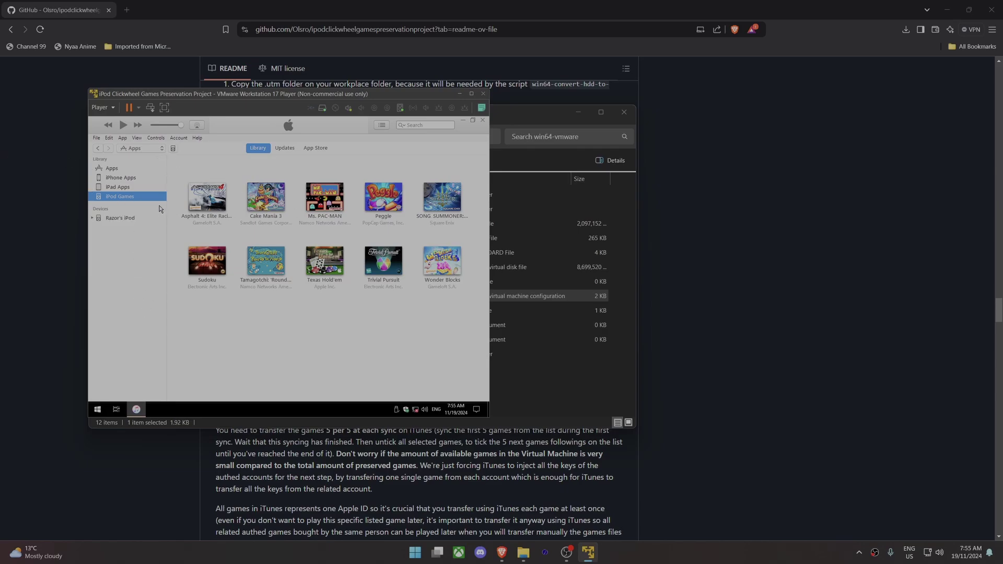
In the connected iPod's Games settings, select Asphalt 4: Elite Racing, Cake Mania 3, Ms. PAC-MAN, Peggle and SONG SUMMONER, and sync them.
click(173, 148)
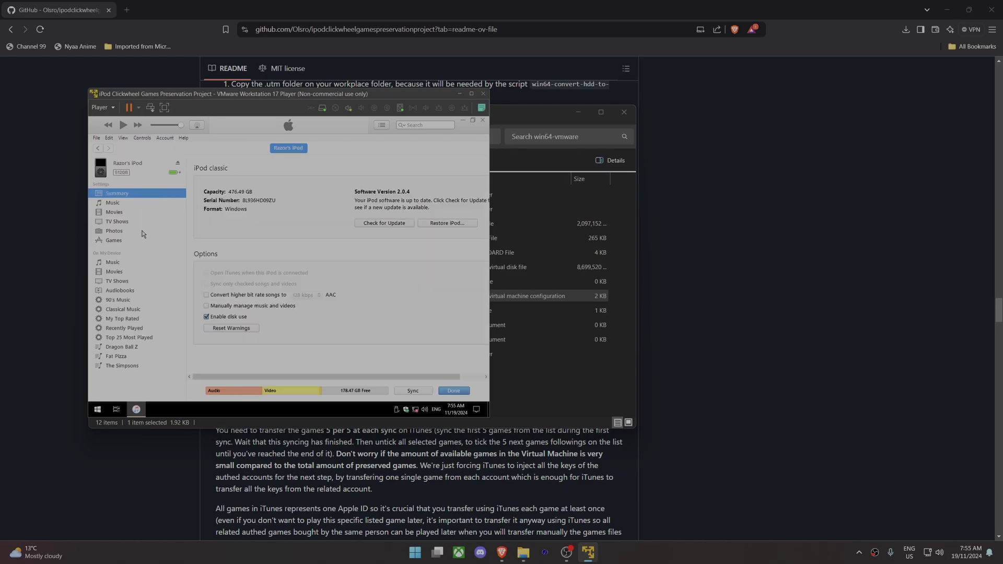
click(130, 244)
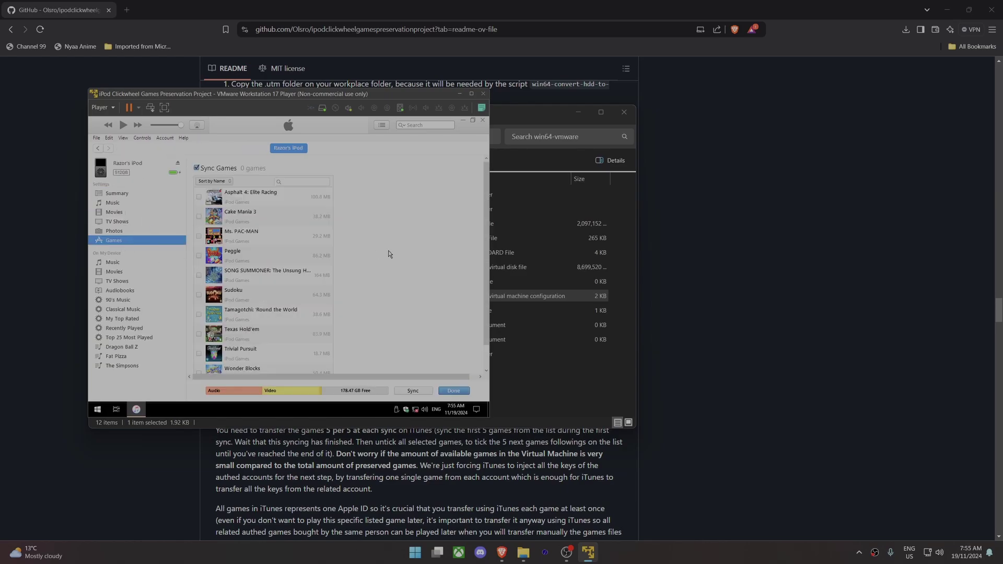
scroll(307, 307, down, 1)
scroll(308, 308, up, 1)
click(199, 198)
click(199, 216)
click(199, 237)
click(199, 256)
click(200, 276)
scroll(235, 285, down, 1)
click(413, 391)
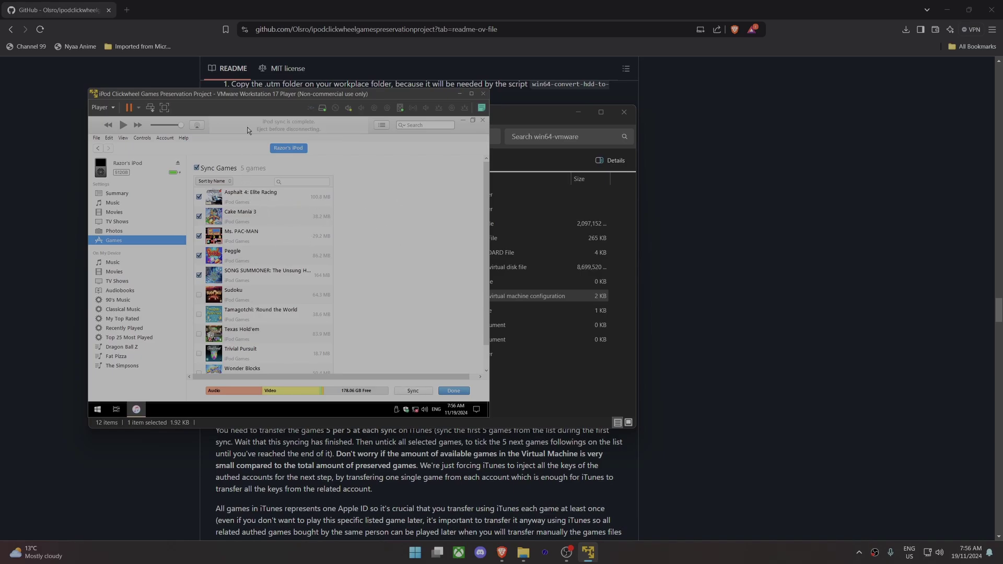
Deselect the first five games, select Sudoku, Tamagotchi: 'Round the World, Texas Hold'em, Trivial Pursuit and Wonder Blocks instead, and apply the sync.
click(198, 197)
click(199, 216)
click(198, 237)
click(199, 255)
click(199, 275)
click(198, 295)
scroll(199, 293, down, 1)
click(199, 288)
click(198, 308)
click(199, 327)
click(198, 347)
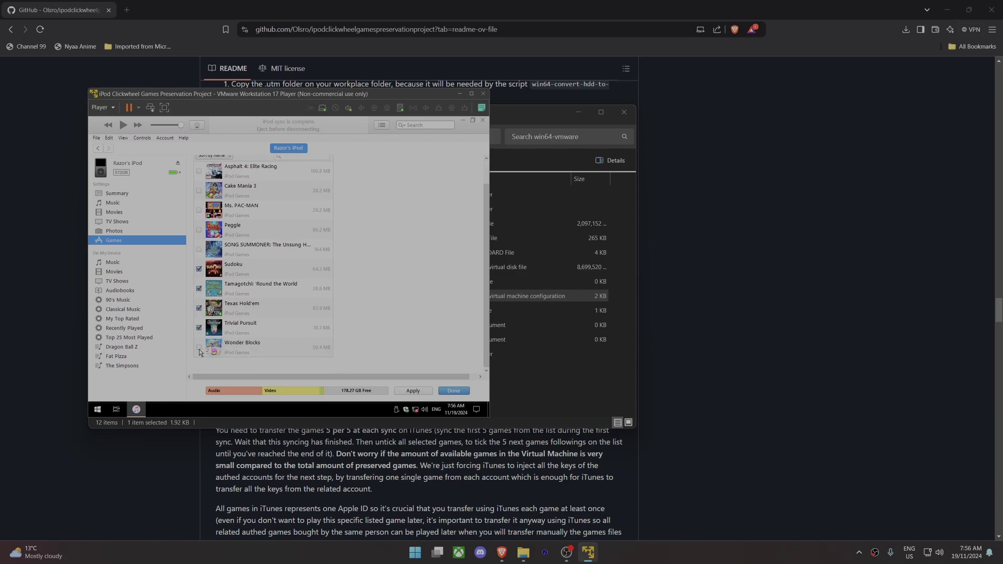
click(417, 393)
Power off the virtual machine and go back from win64-vmware to the ipodclickwheelgamespreservationproject-main folder.
click(482, 93)
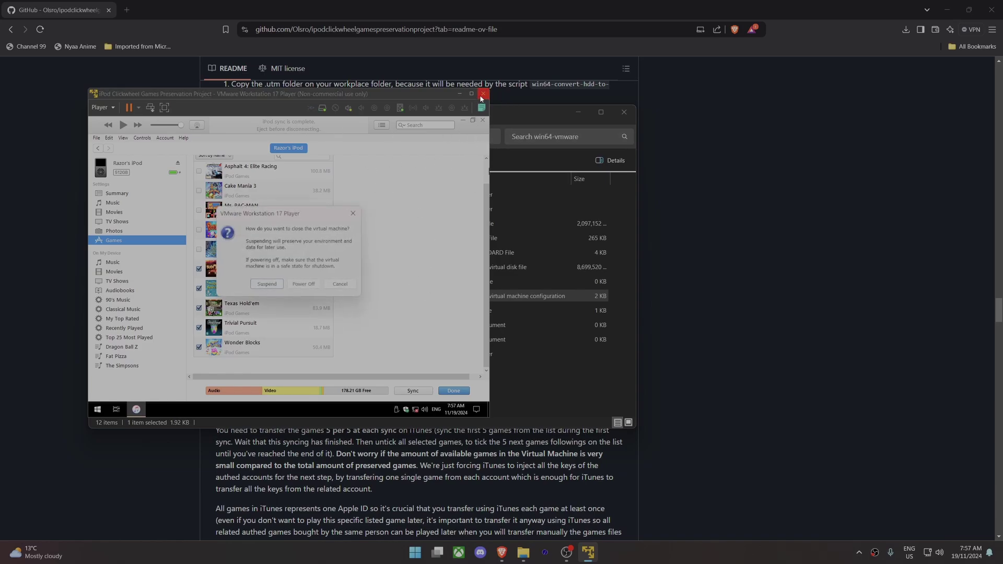
click(318, 285)
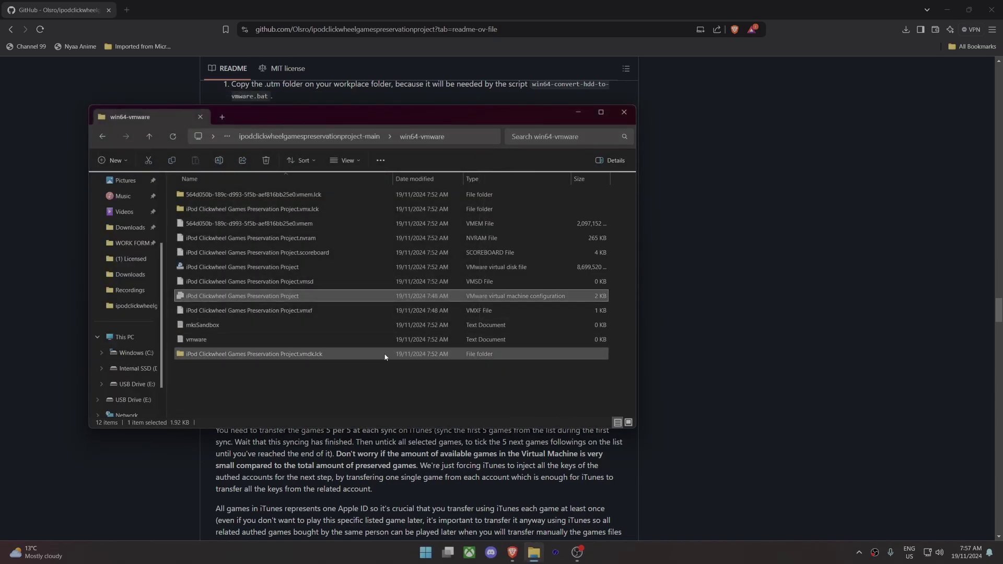
drag(414, 117, 434, 119)
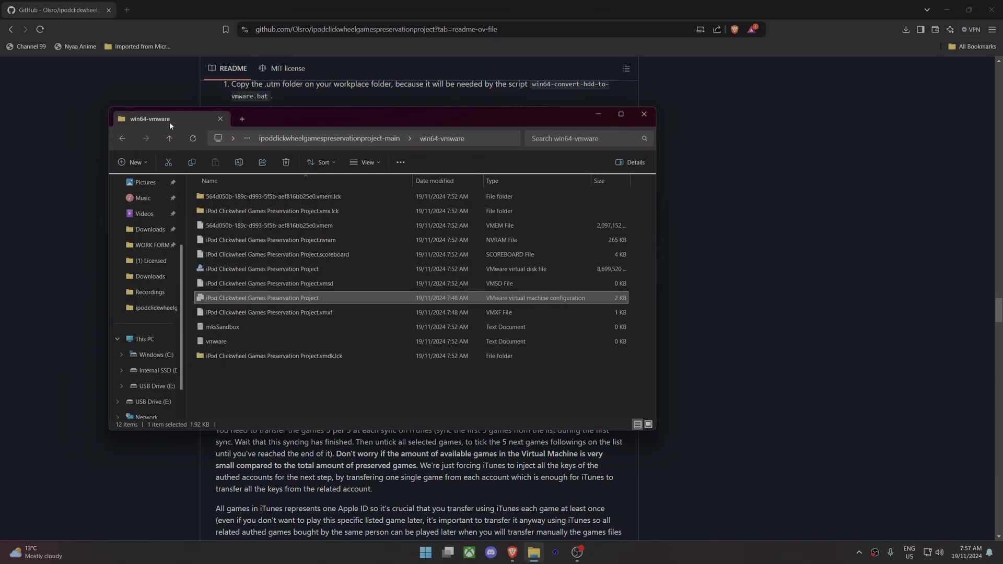
drag(107, 144, 107, 144)
click(122, 138)
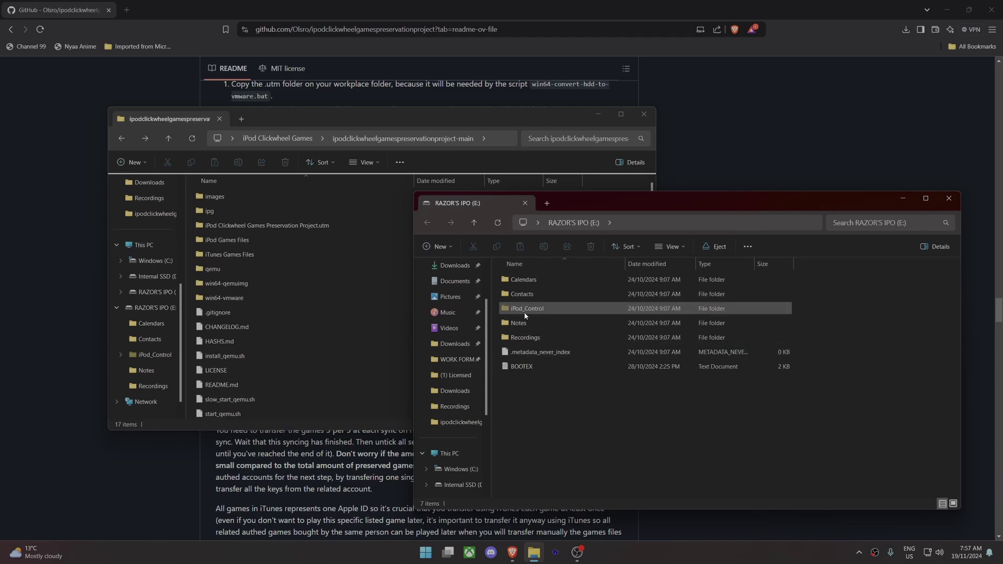
Open the Games_RO folder inside iPod_Control on the iPod drive and move the project folder window clear of it.
double_click(541, 310)
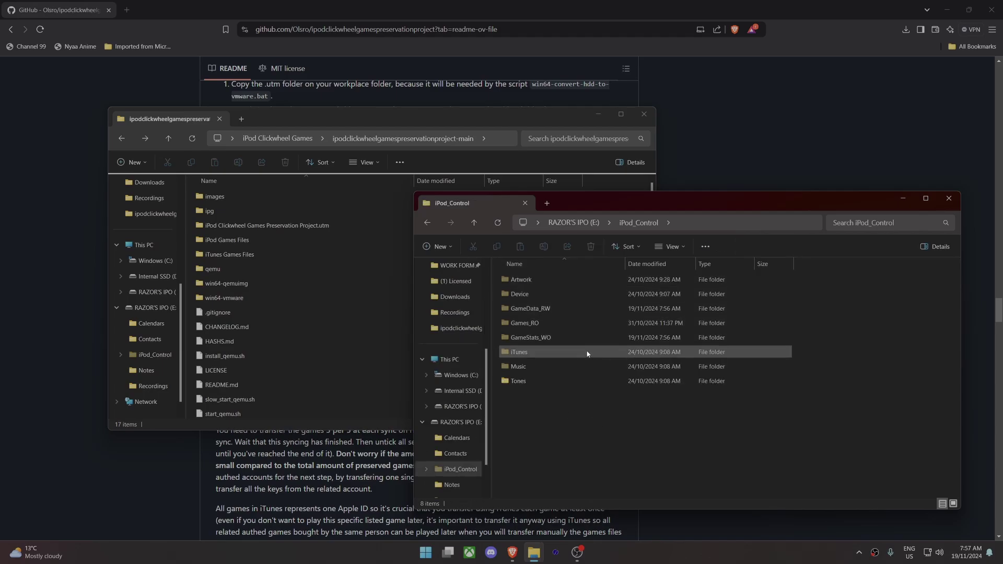
double_click(557, 325)
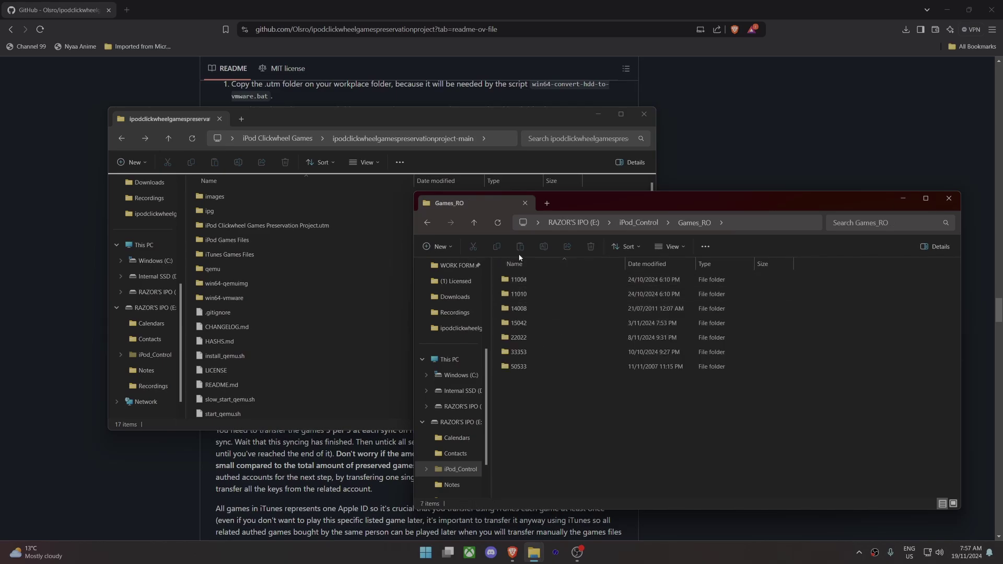
drag(431, 123, 343, 113)
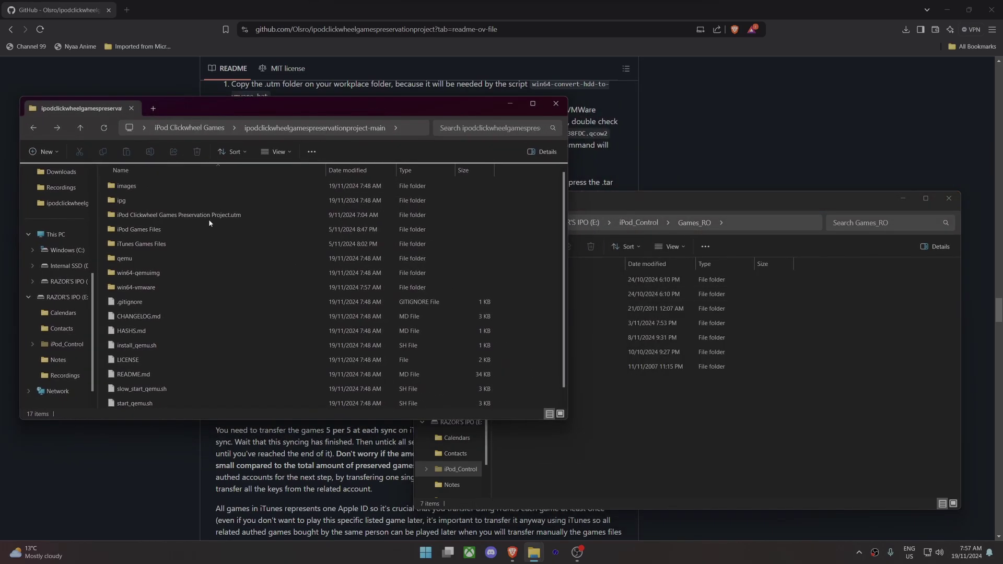
Copy all game folders from iPod Games Files > All iPods > iPod_Control > Games_RO into the iPod's Games_RO folder.
double_click(152, 233)
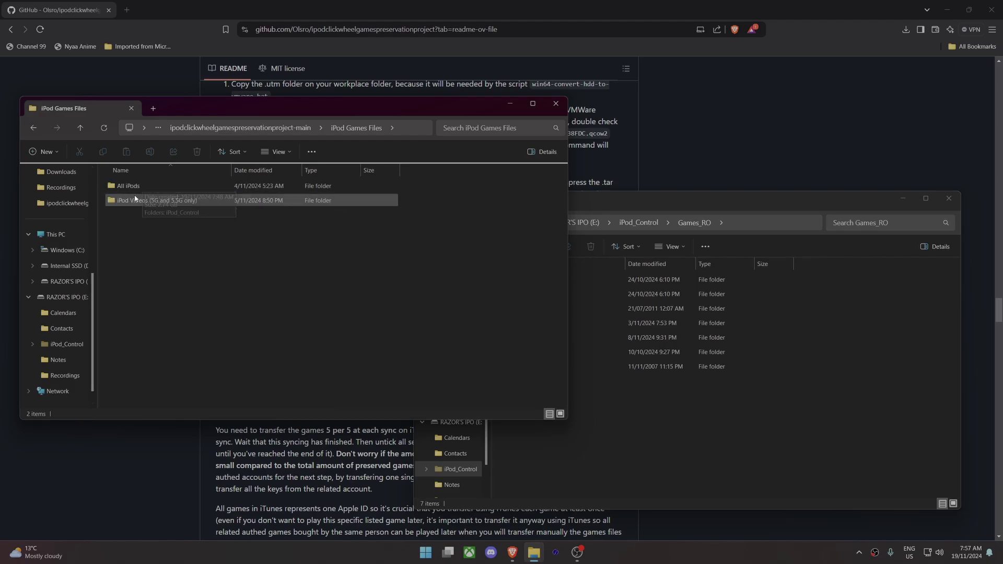
mouse_move(207, 197)
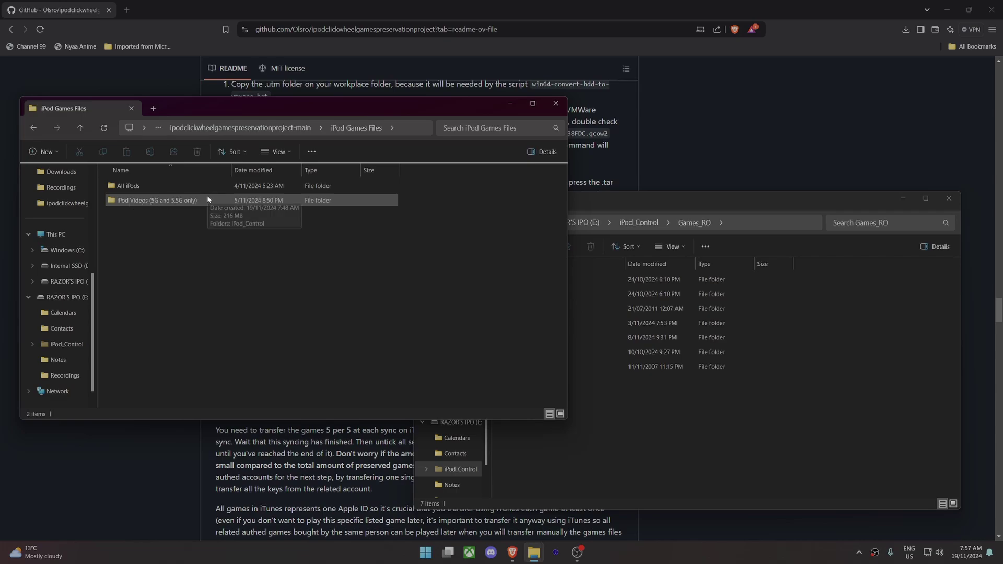
double_click(141, 186)
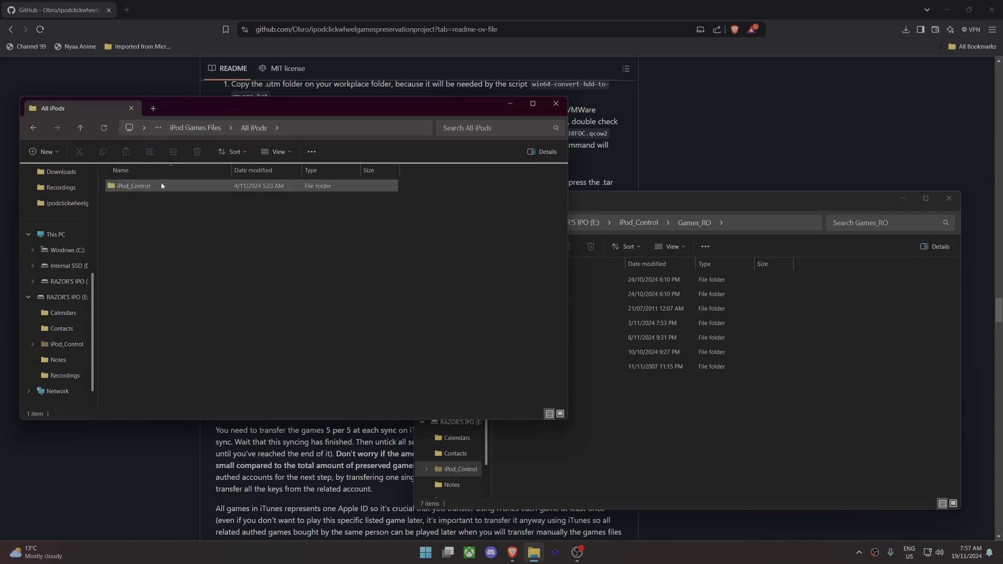
double_click(161, 183)
double_click(162, 185)
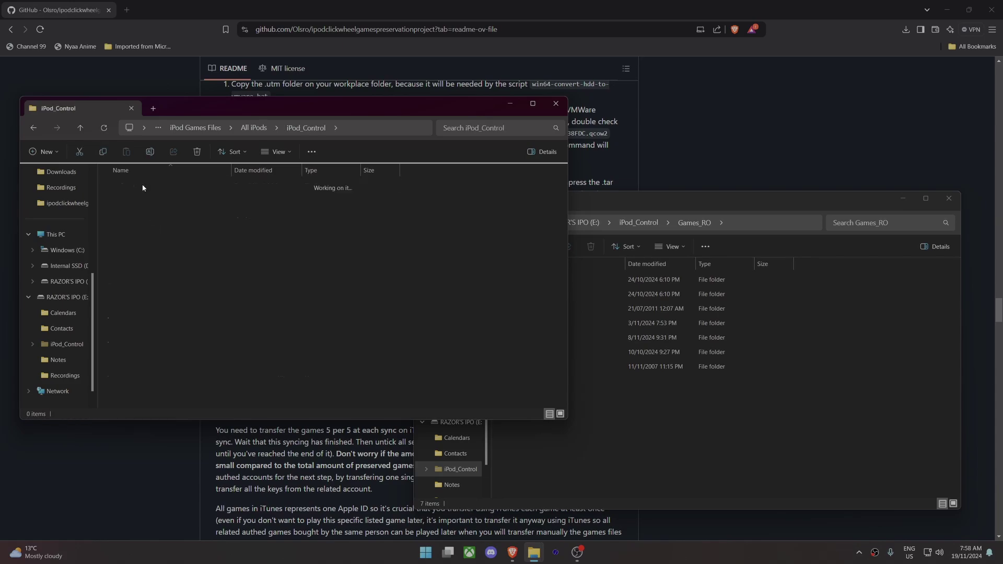
drag(477, 178, 65, 532)
drag(199, 376, 731, 423)
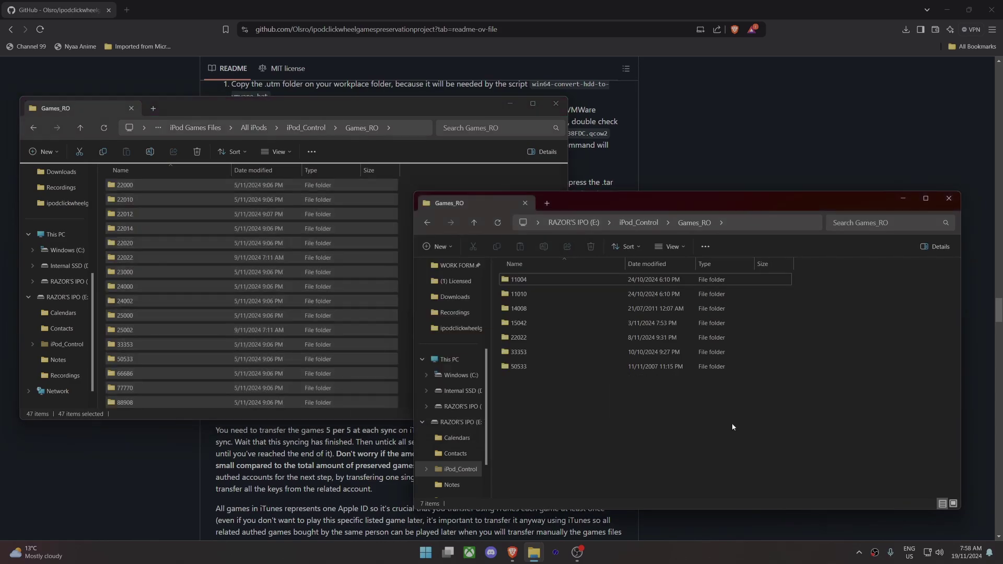
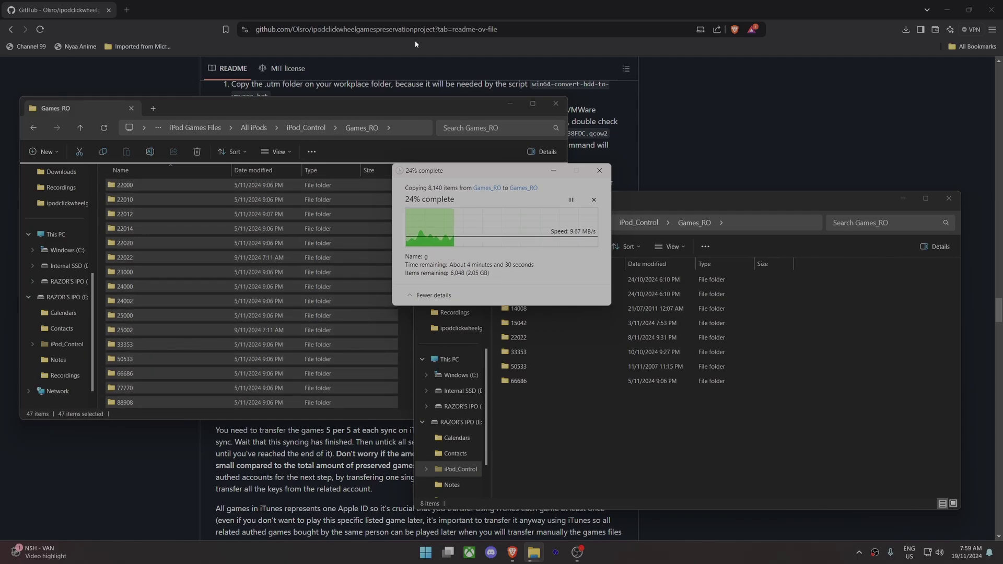
Compare the internal codes in the README's preservation status table with the folder names in the project's Games_RO folder.
click(344, 89)
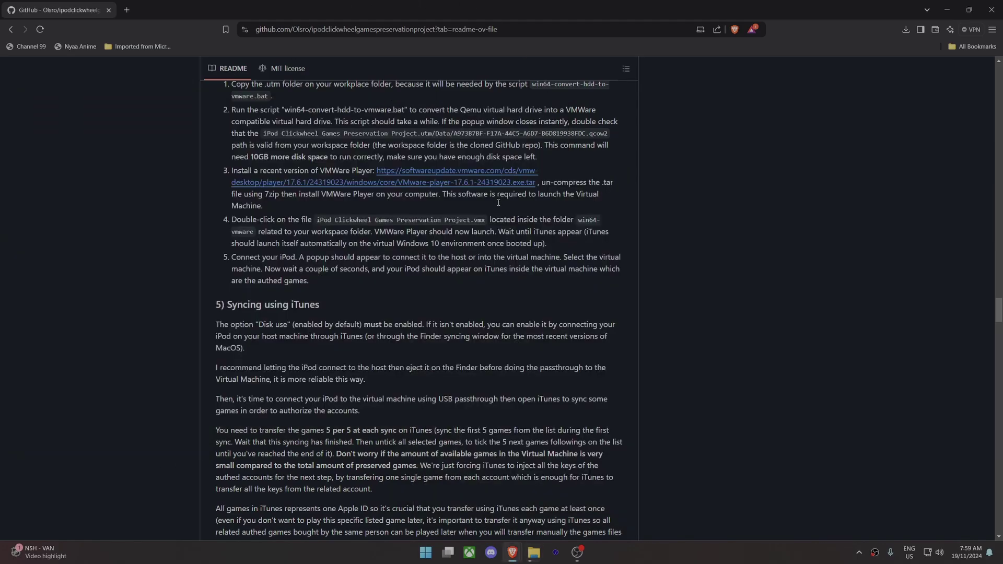
scroll(487, 314, down, 20)
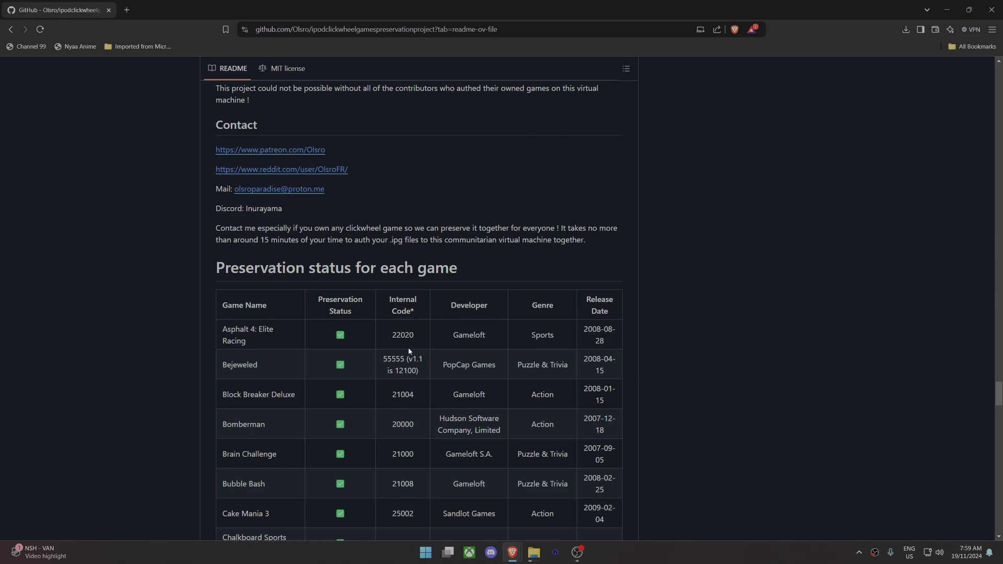
mouse_move(535, 546)
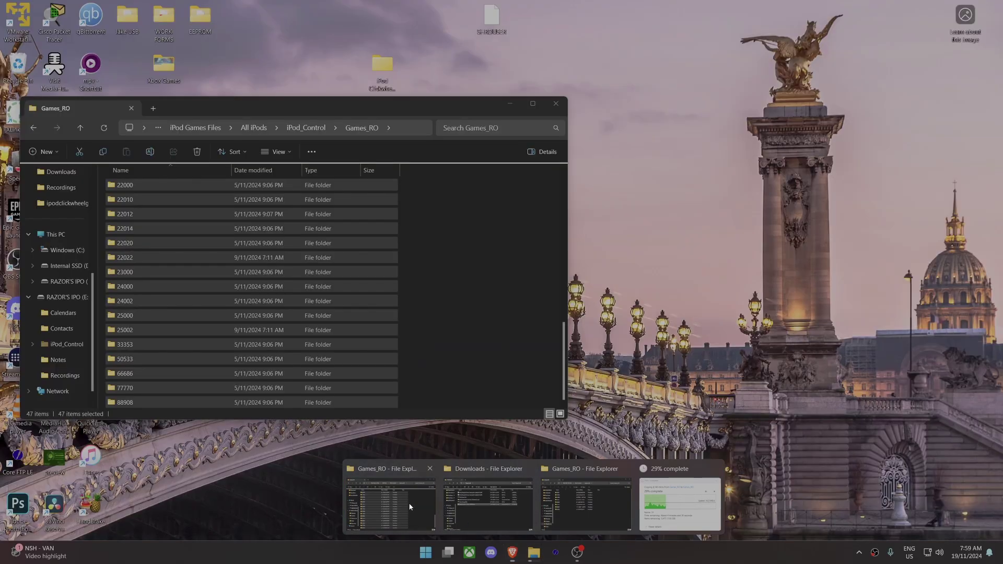
click(410, 506)
drag(421, 103, 899, 120)
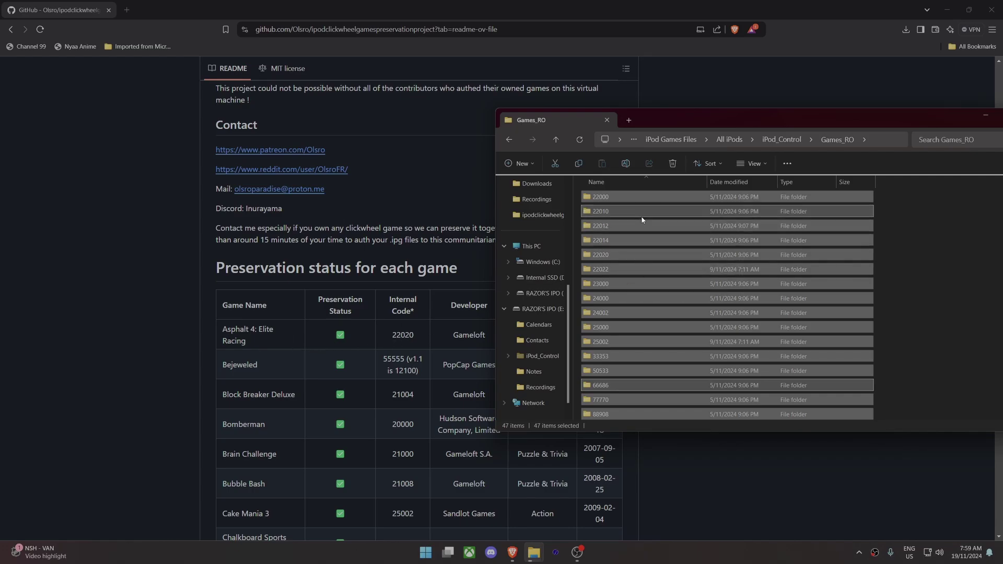
Check the copy progress and place the iPod's Games_RO window beside the project's Games_RO window.
scroll(398, 397, down, 8)
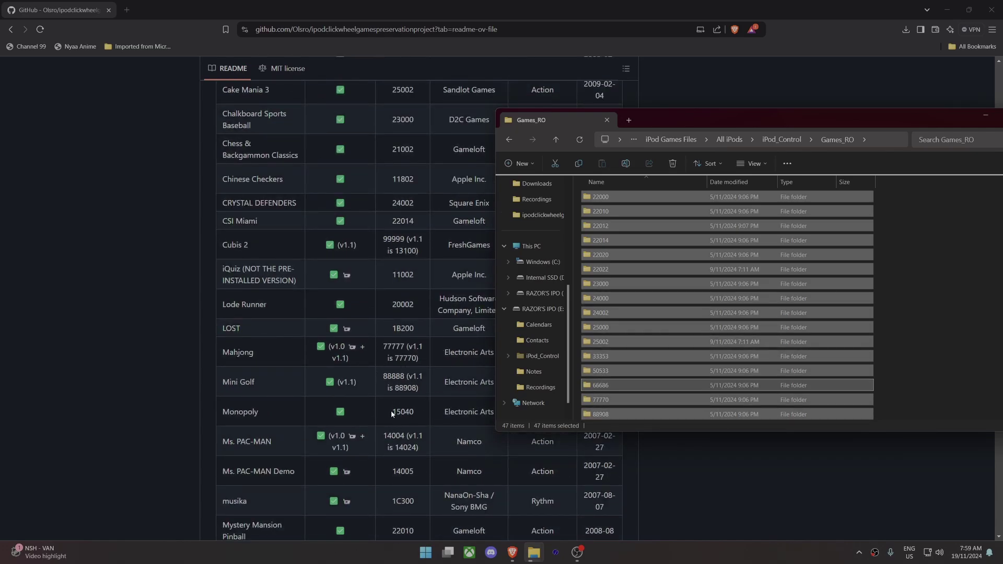
scroll(683, 348, up, 10)
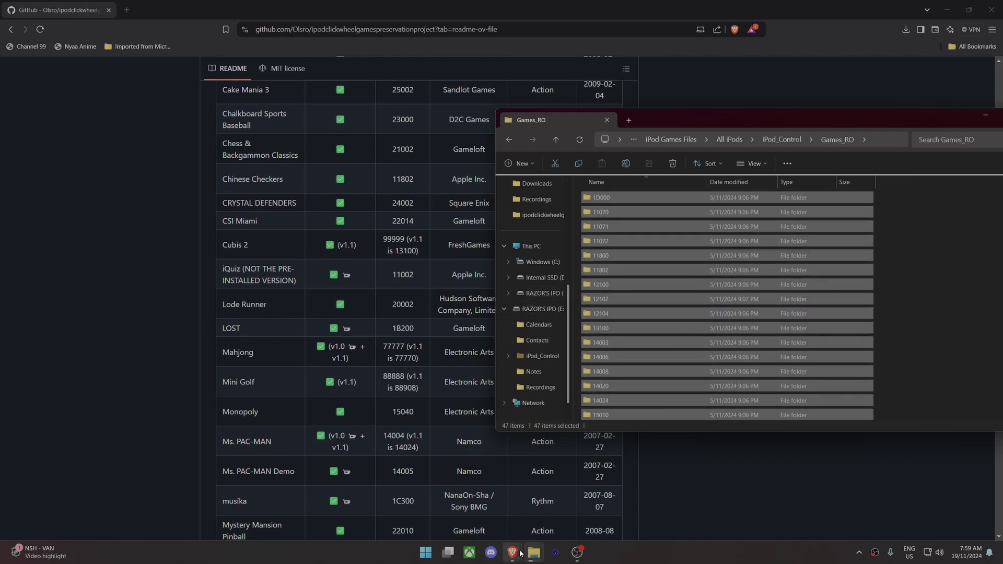
mouse_move(533, 553)
click(679, 504)
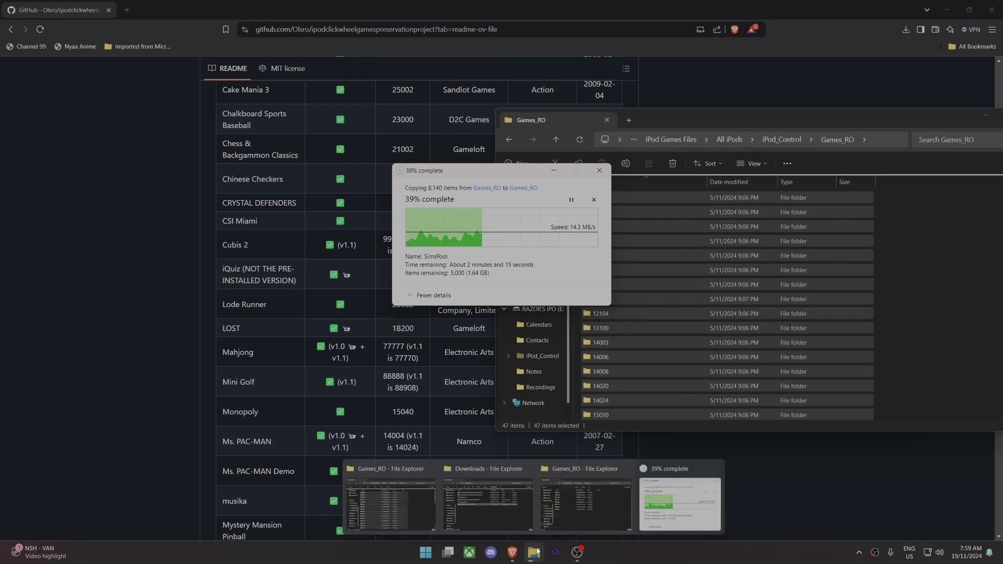
click(587, 501)
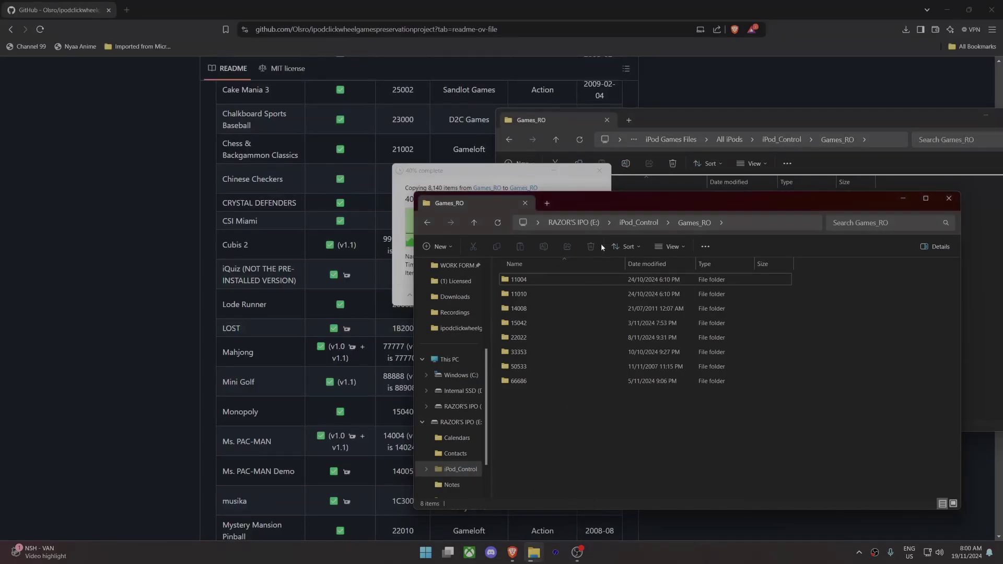
drag(662, 202, 241, 162)
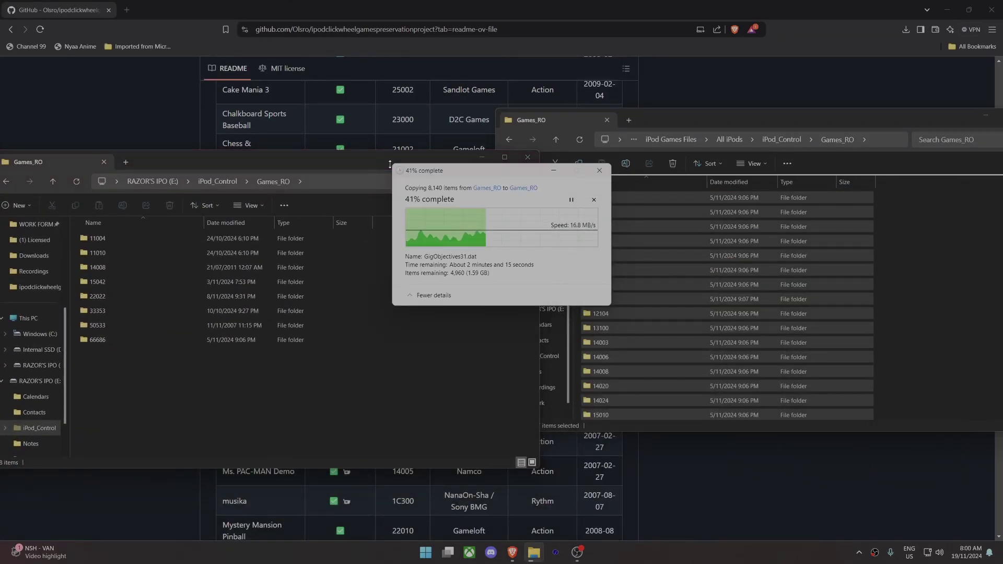
drag(389, 165, 431, 159)
click(596, 274)
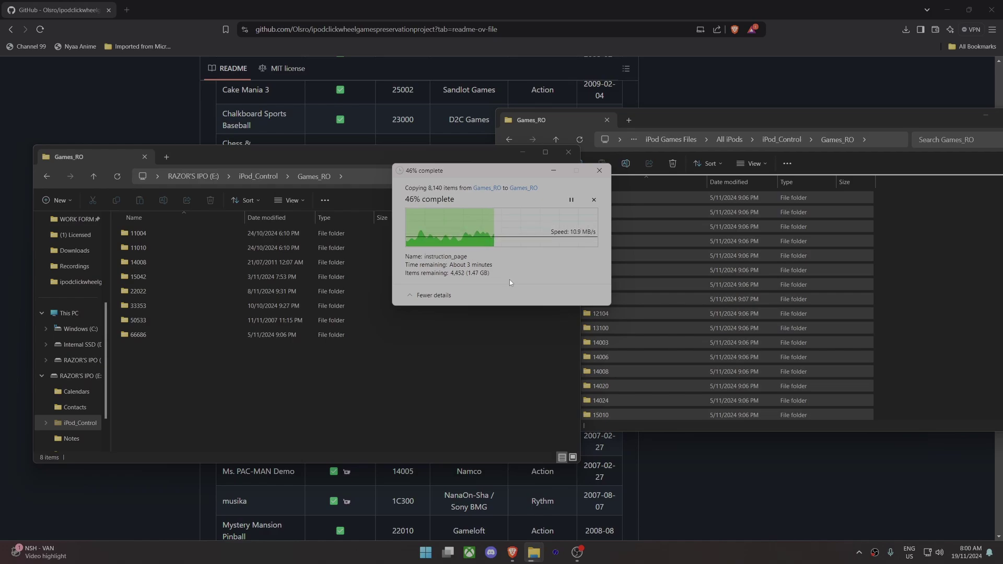
Review the remaining games in the README's preservation status table down to Zuma, checking each one's status and internal code.
click(252, 487)
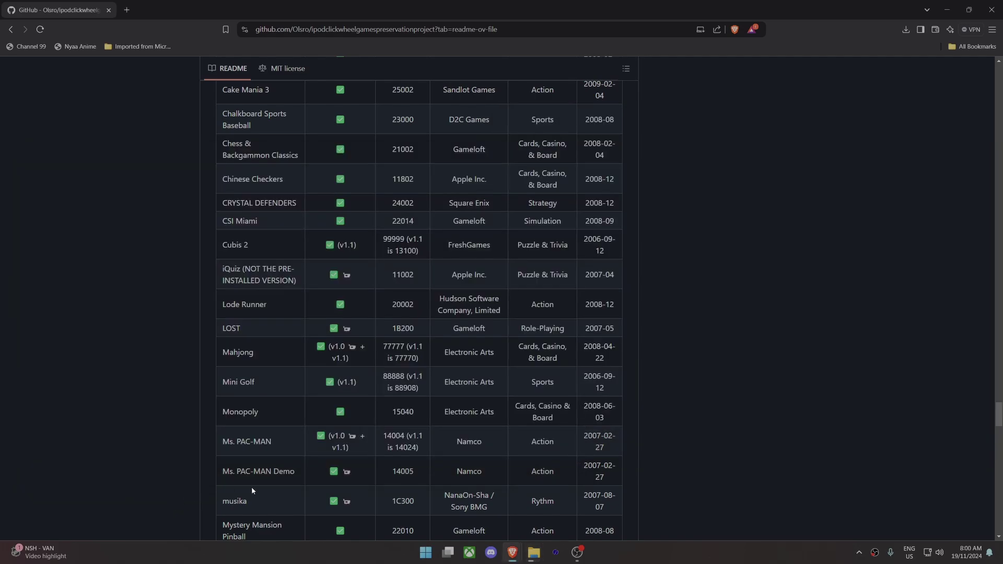
scroll(252, 488, down, 8)
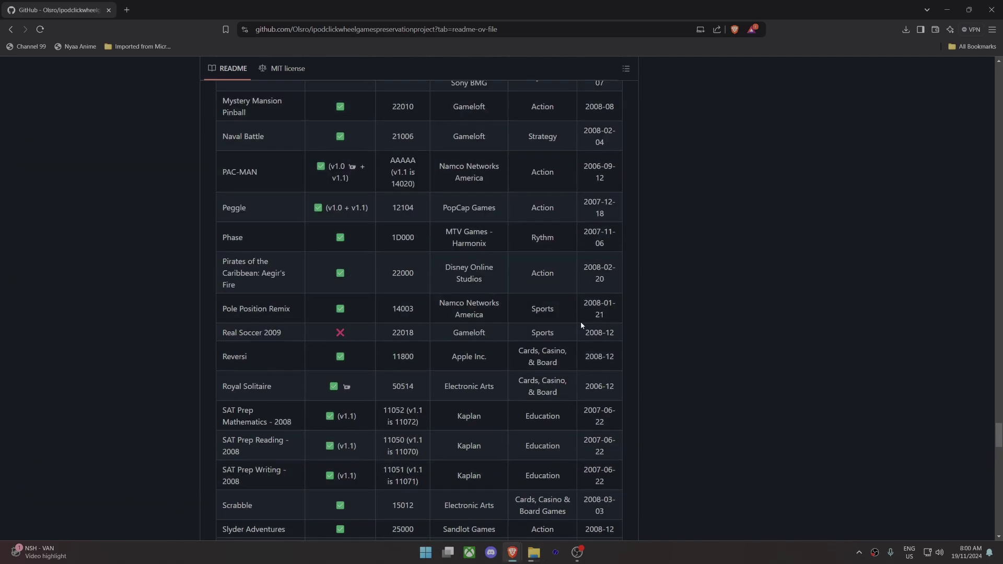
scroll(432, 307, down, 8)
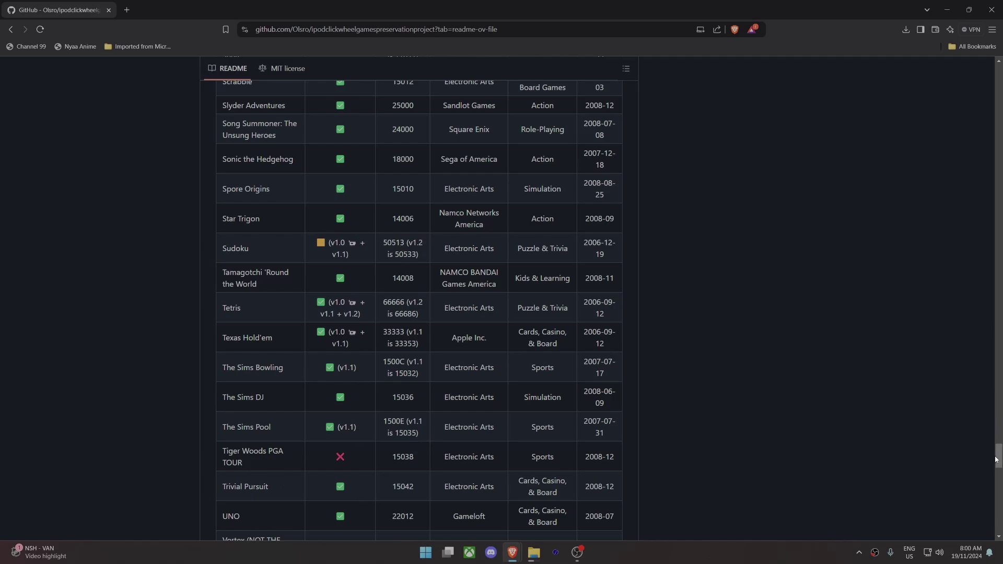
drag(996, 459, 973, 463)
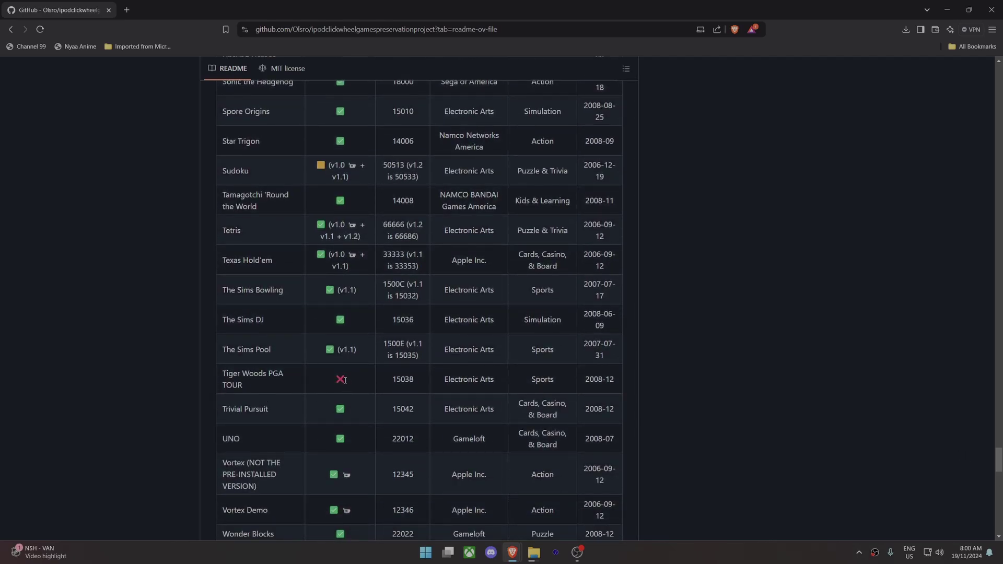
scroll(319, 234, down, 8)
scroll(350, 485, up, 8)
scroll(998, 462, down, 2)
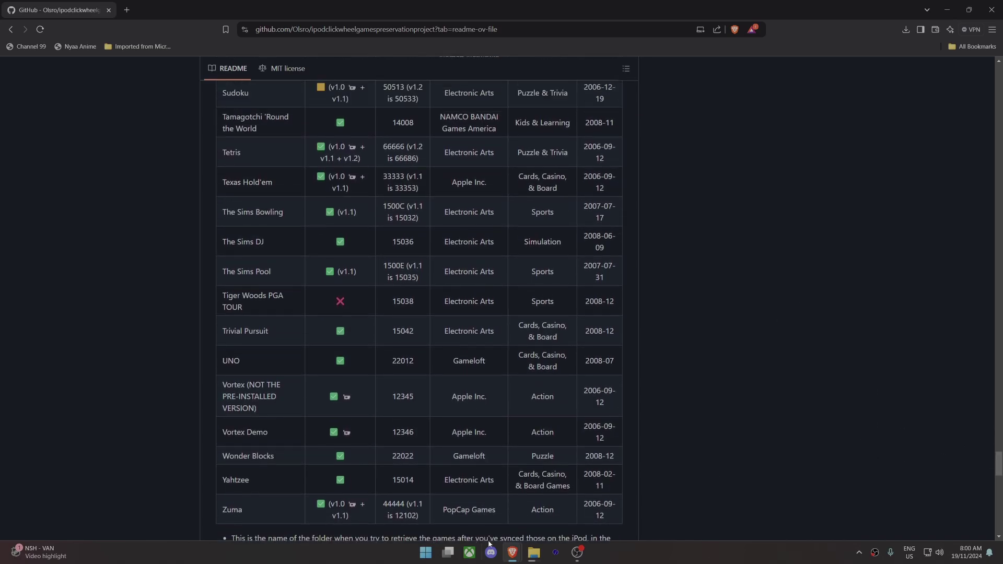
Bring back both Games_RO windows and the copy dialog, and replace the files with the same names in the destination.
mouse_move(531, 558)
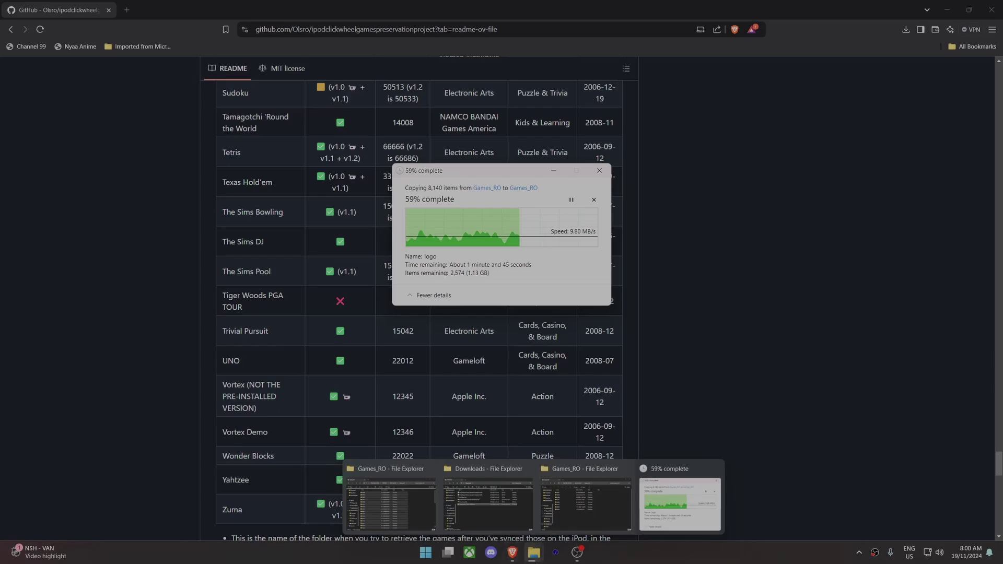
click(584, 505)
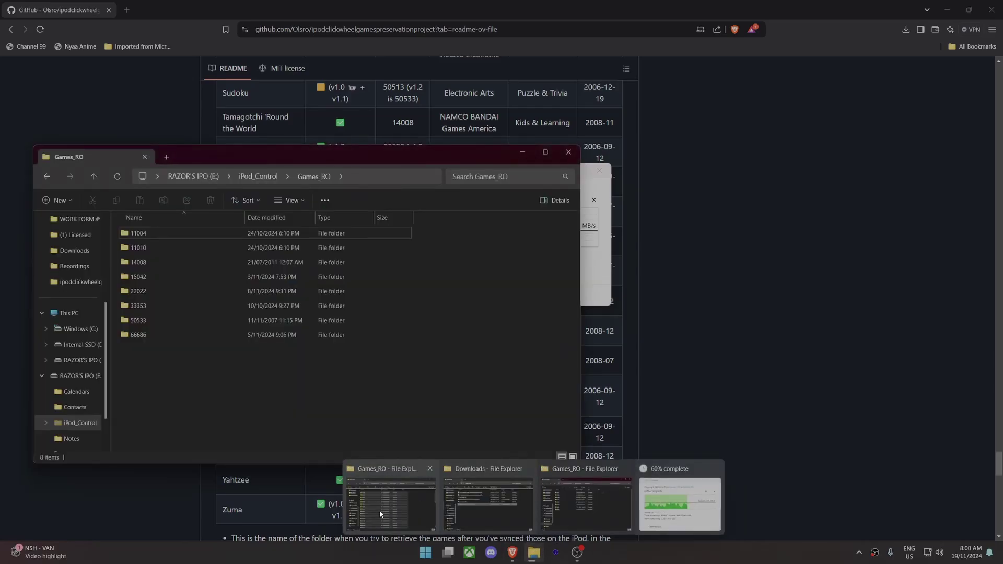
click(379, 510)
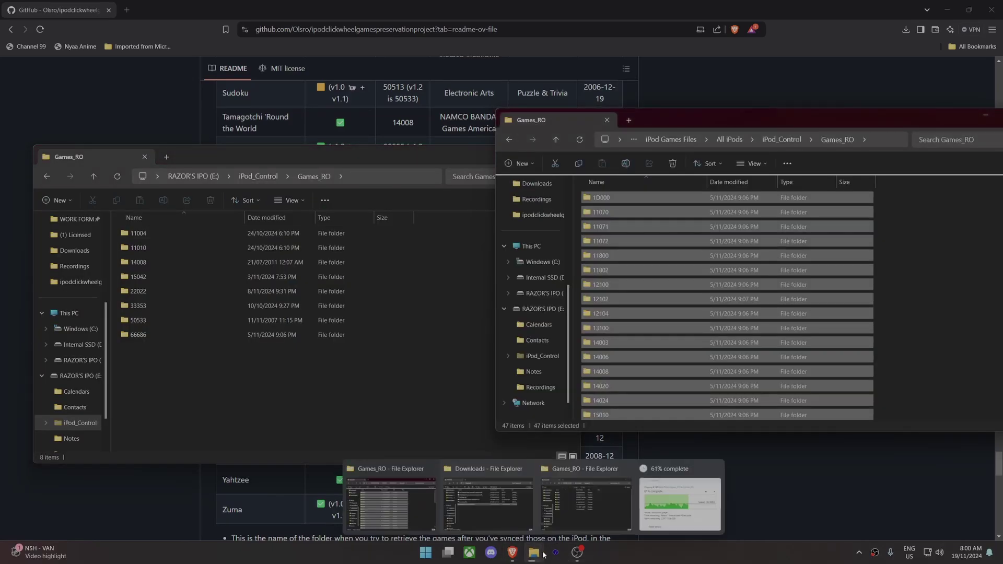
click(679, 504)
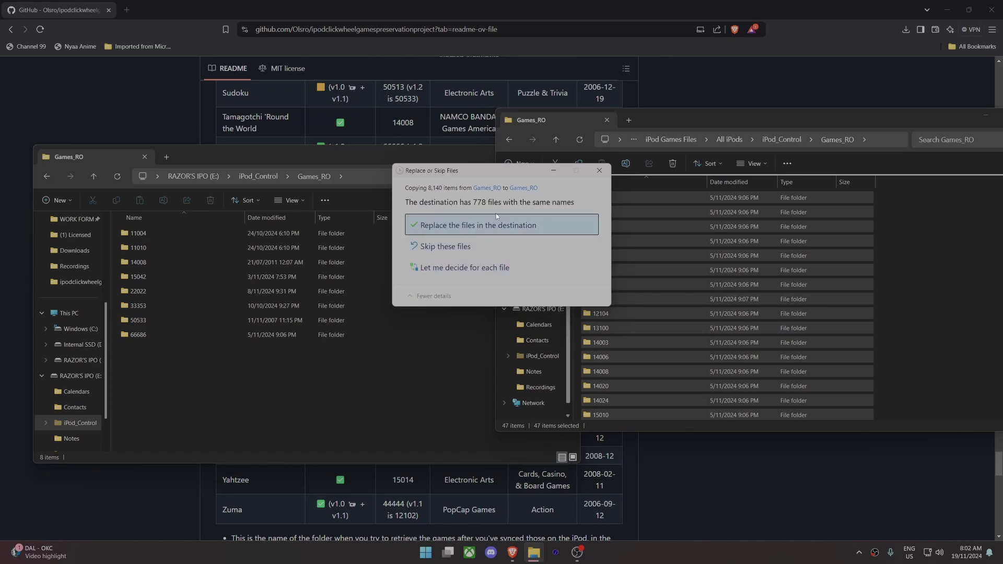
click(524, 226)
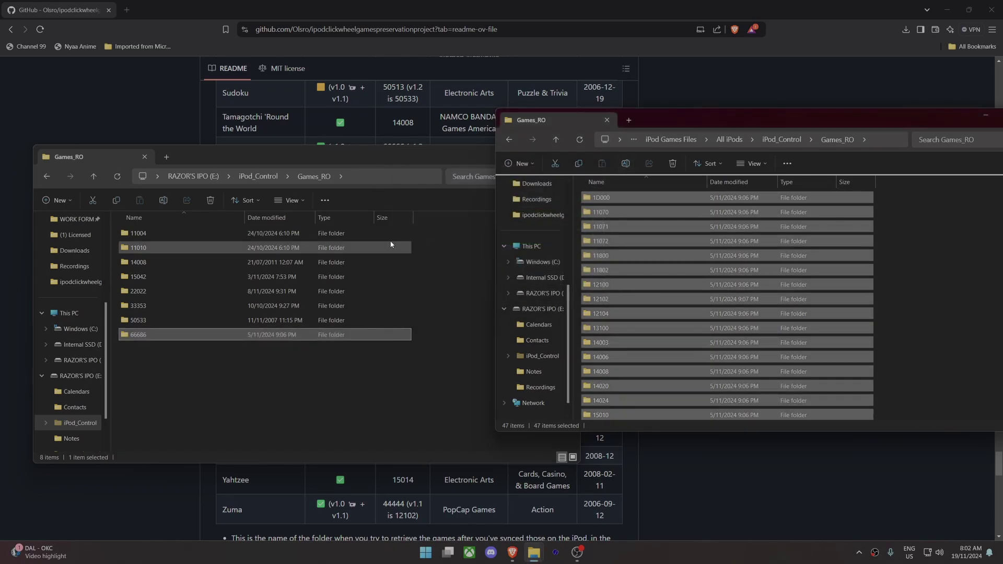
Reopen the iPod's Games_RO folder from iPod_Control to check the copied game folders, and go back.
drag(322, 157, 408, 162)
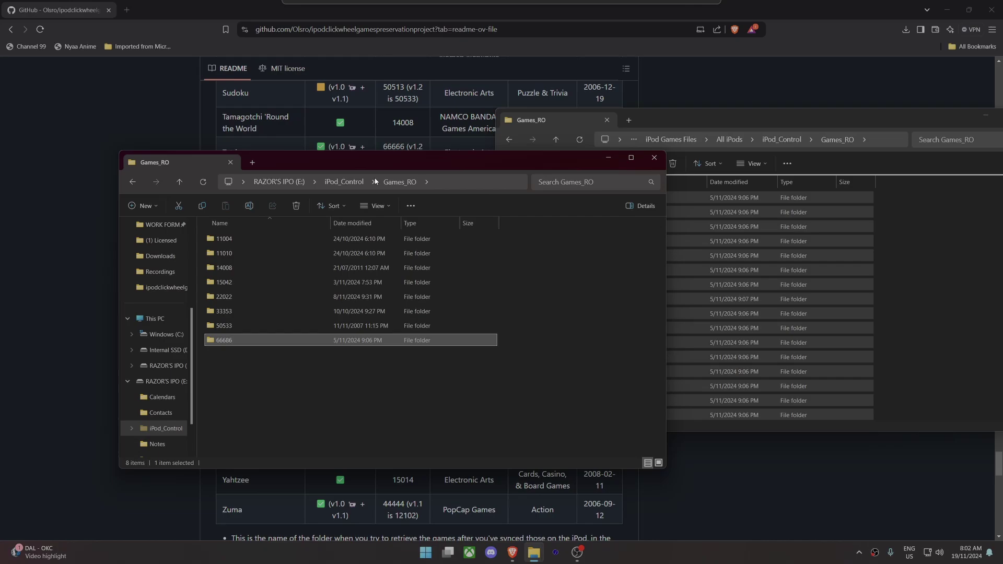
click(344, 181)
double_click(248, 285)
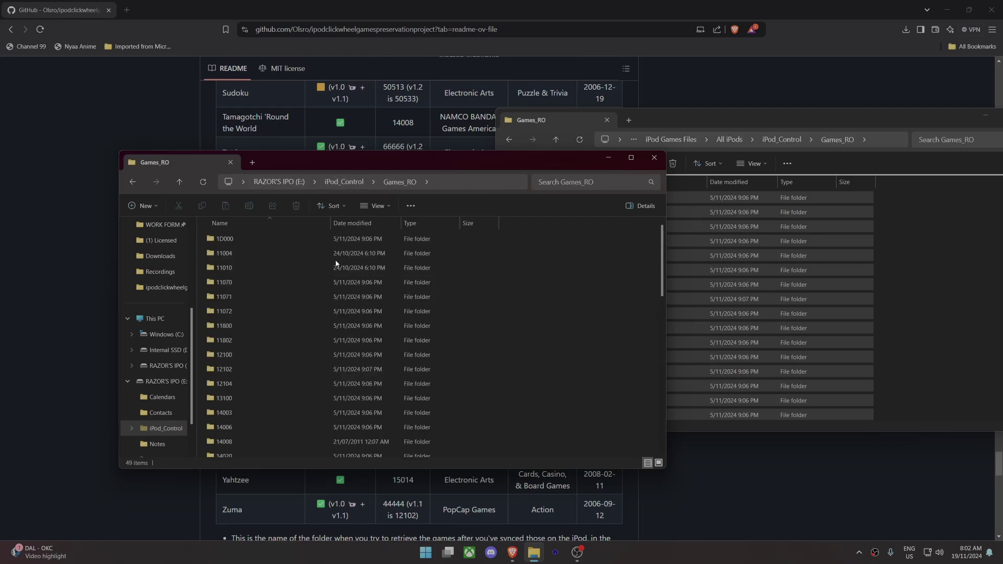
click(130, 182)
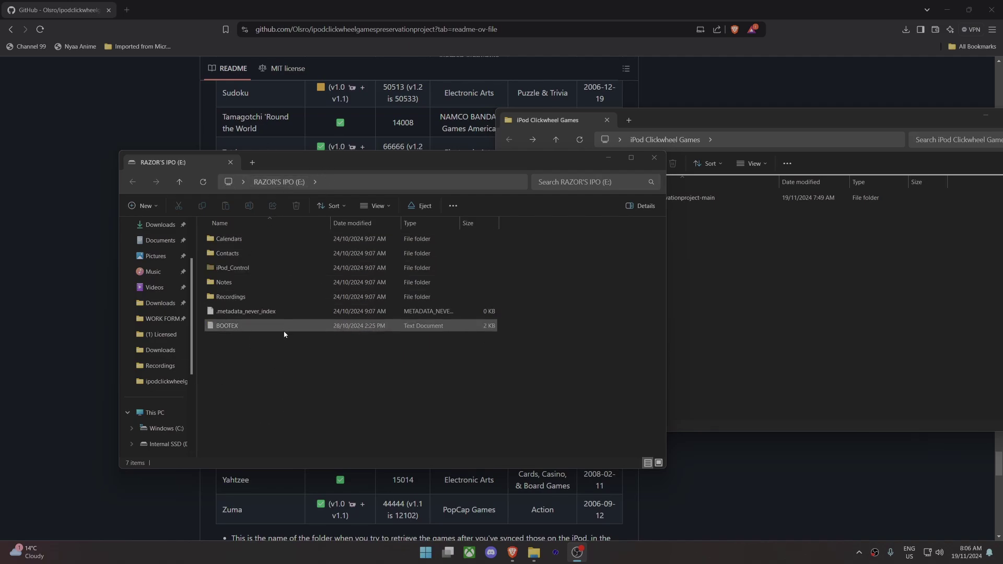
Copy IC-Info.sidb from the iPod's iPod_Control > iTunes folder into the iPod Clickwheel Games folder.
double_click(246, 270)
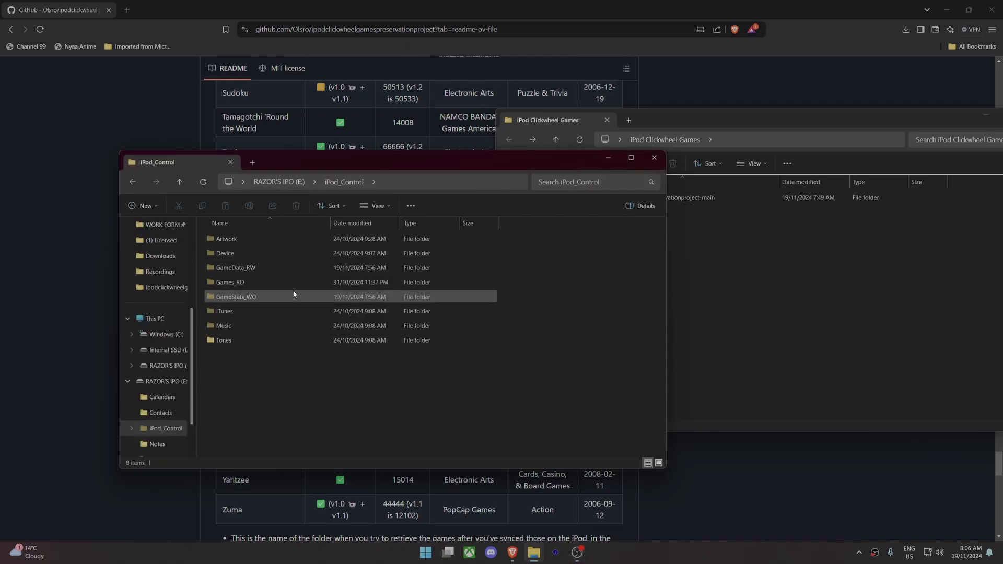
double_click(255, 313)
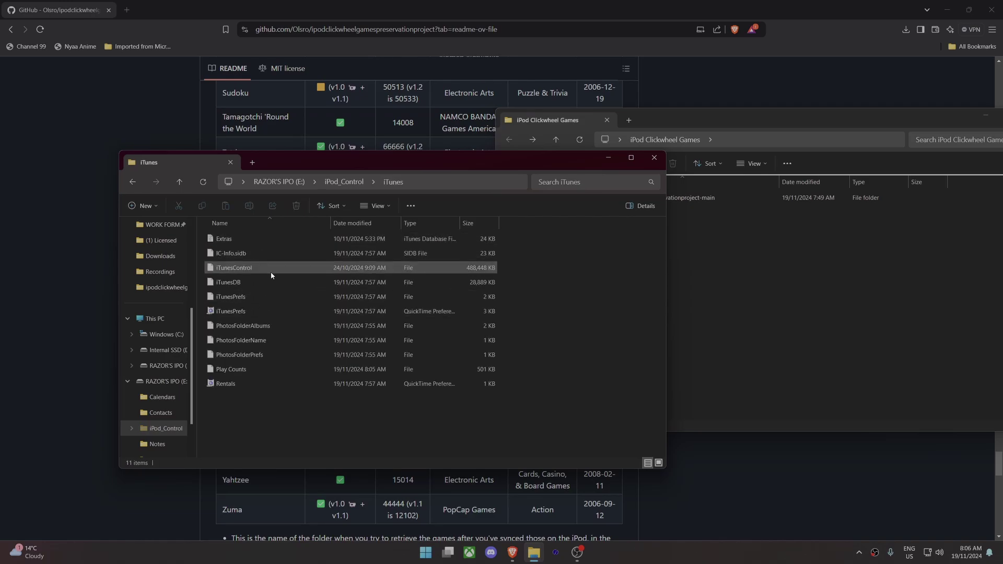
click(230, 255)
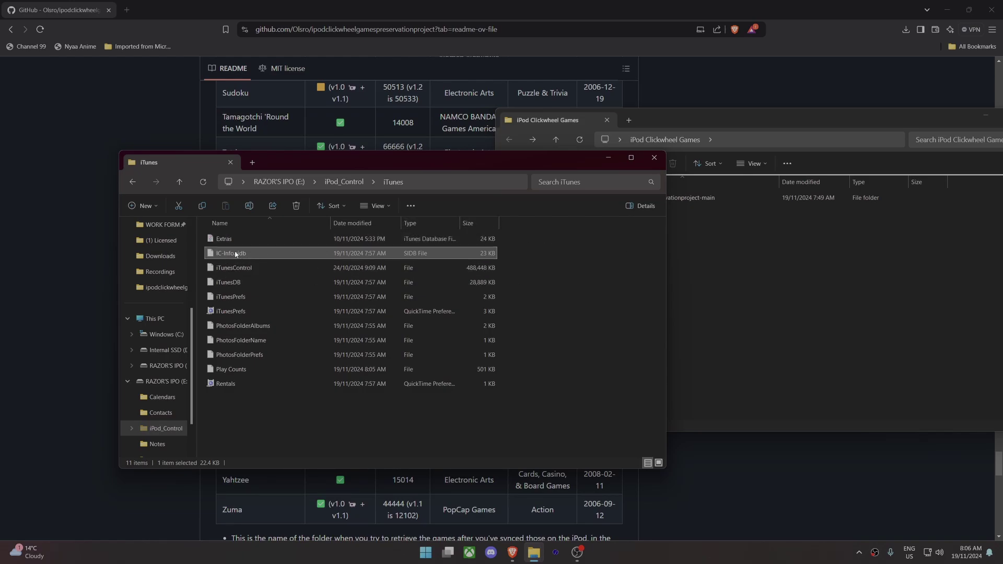
drag(244, 263, 734, 265)
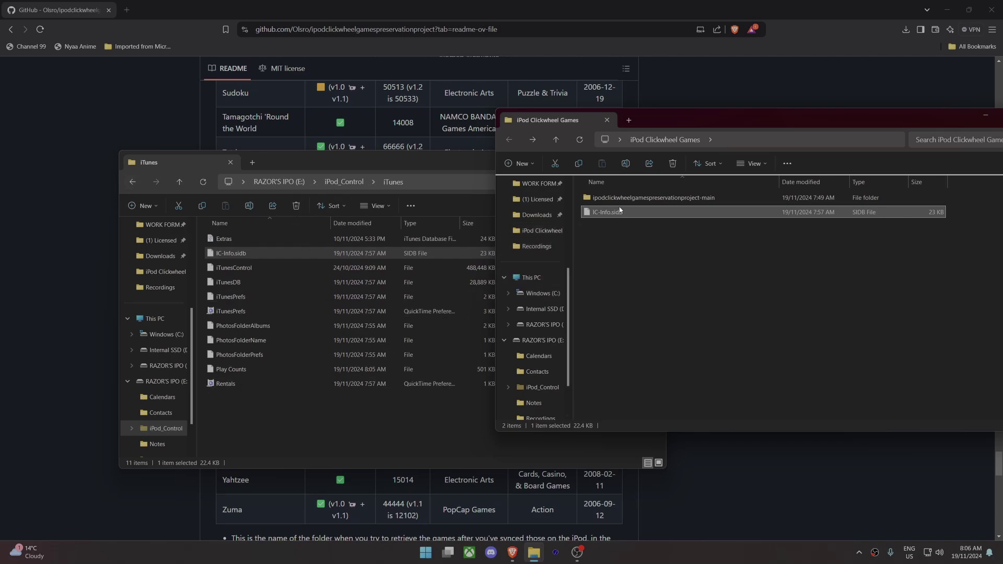
drag(620, 210, 714, 271)
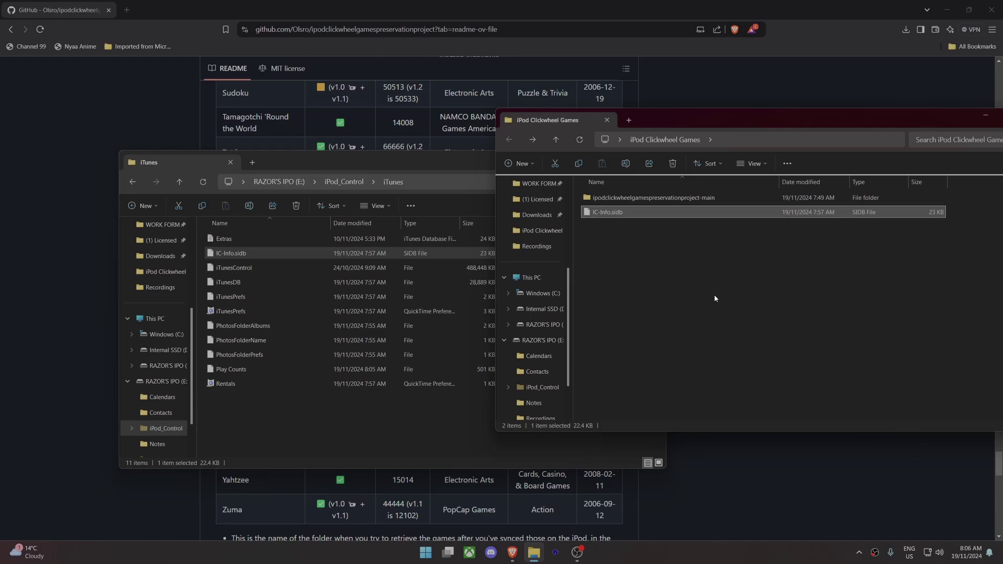